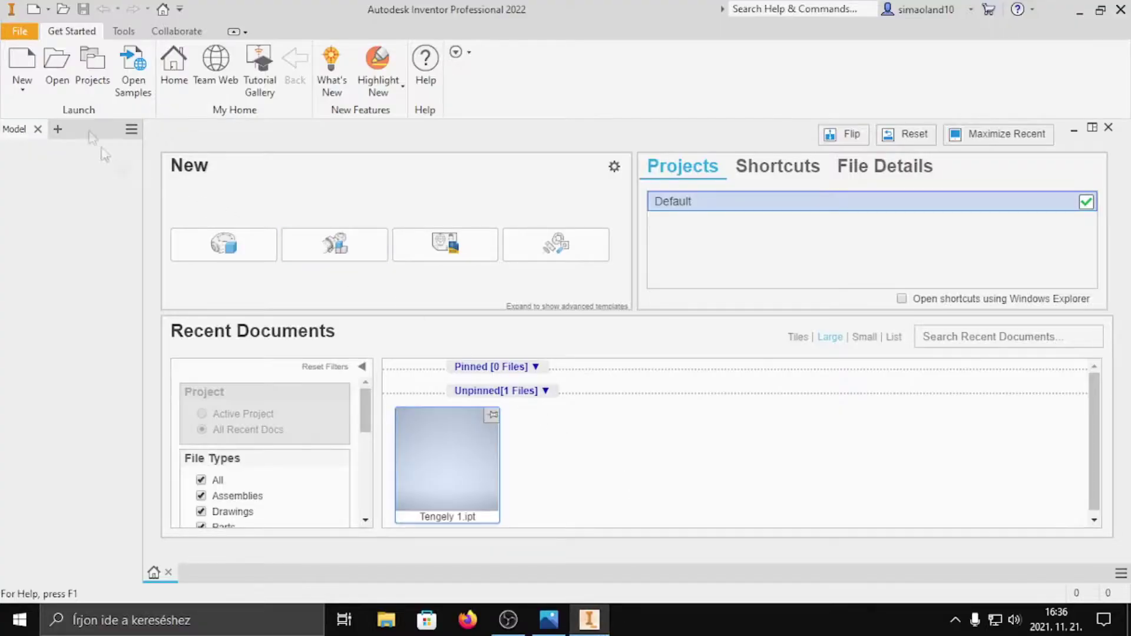
- Create a new part from the metric Standard (mm).ipt template
click(22, 88)
click(51, 120)
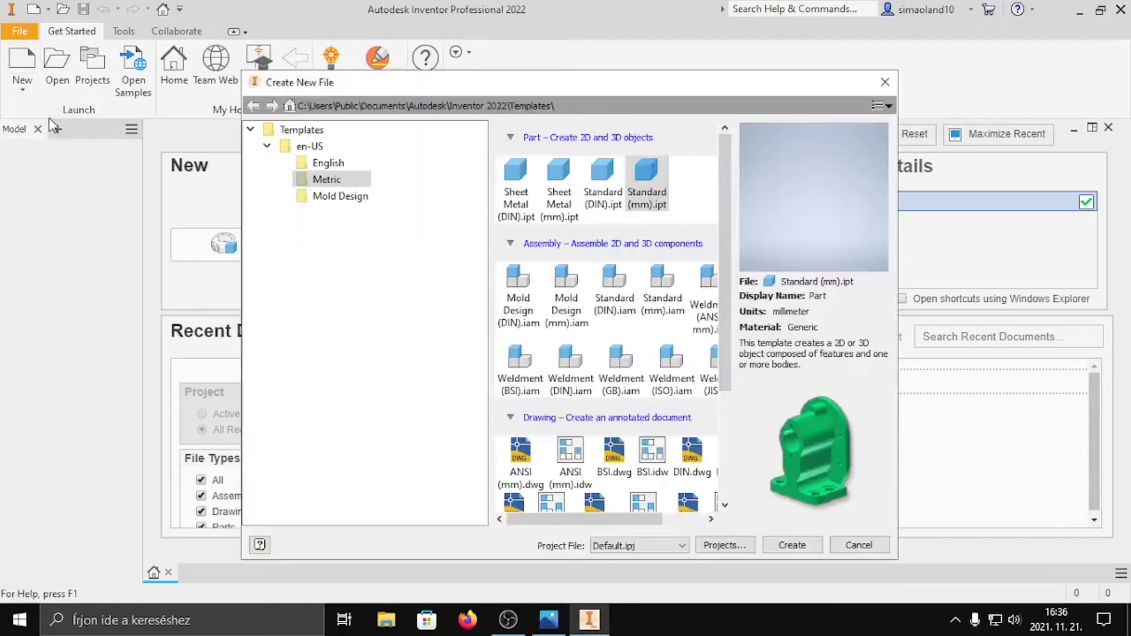
click(312, 183)
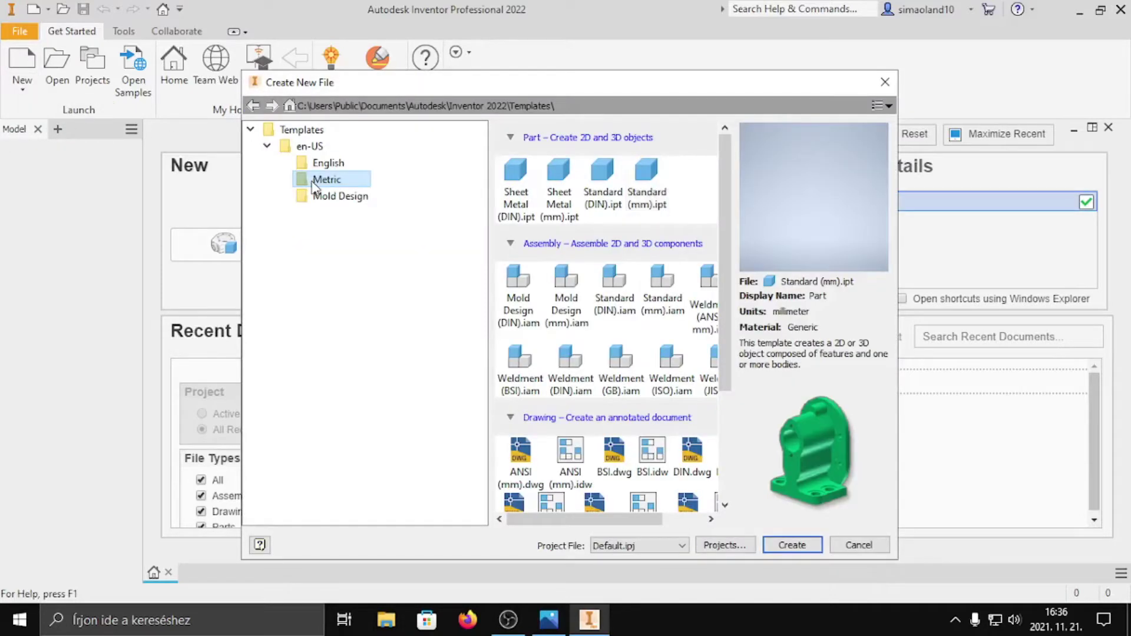
click(665, 188)
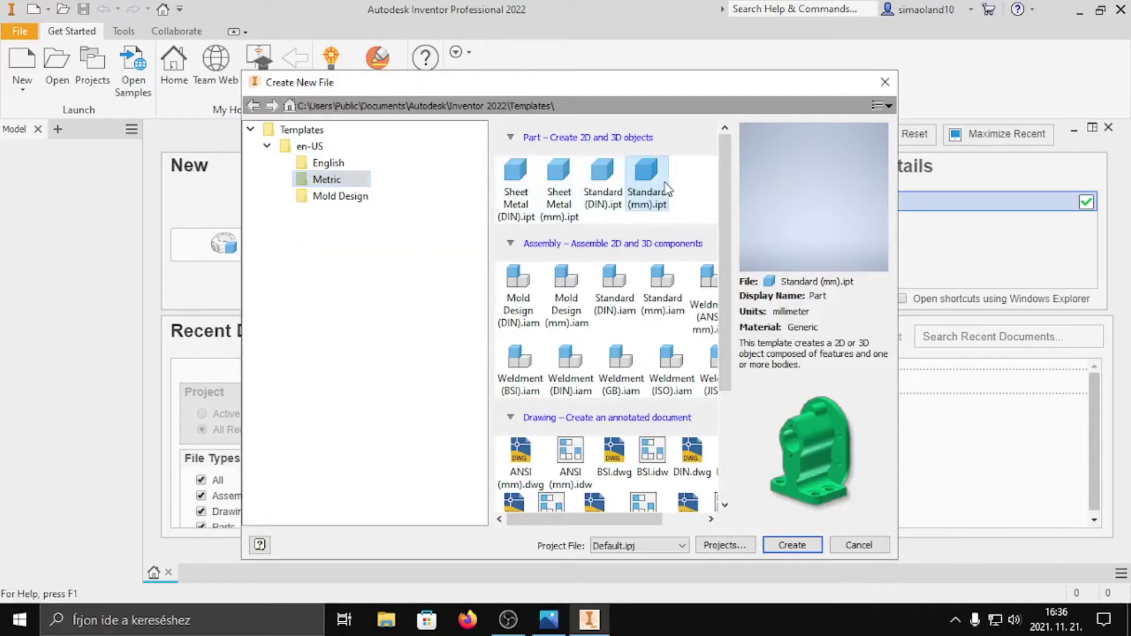
click(791, 545)
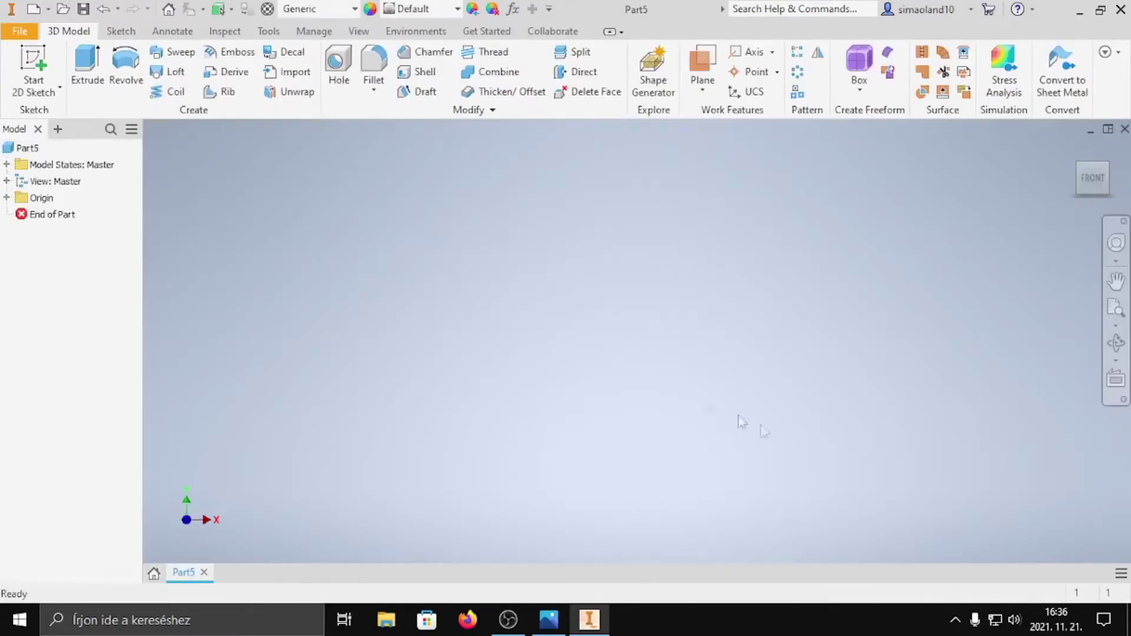
- Save the part as Tengely 1.ipt and start a new 2D sketch
click(83, 11)
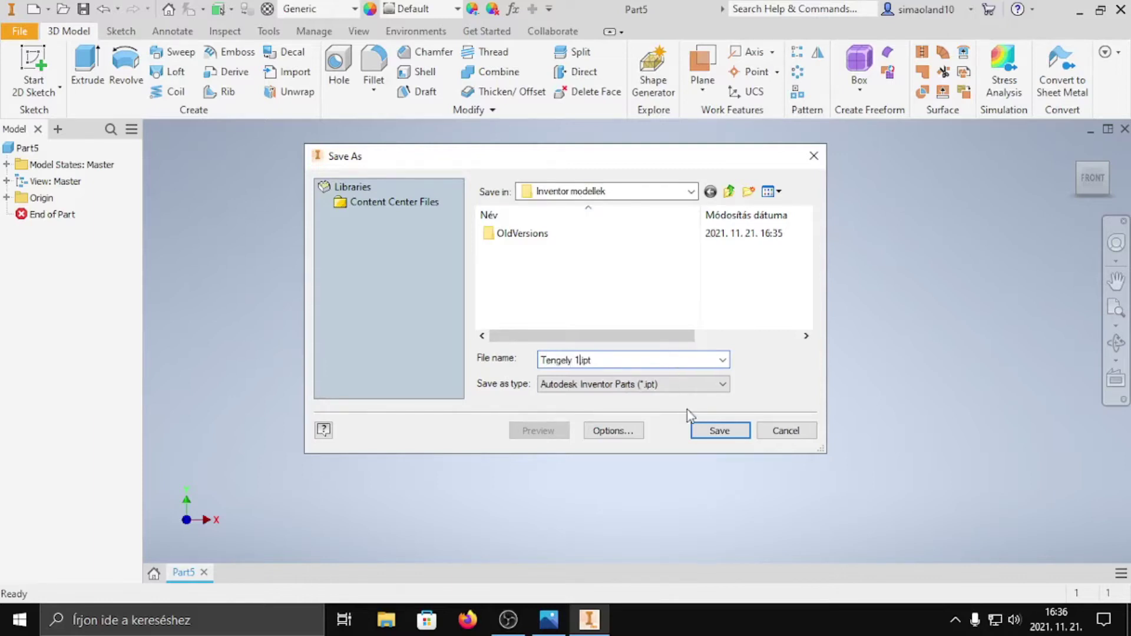
click(701, 428)
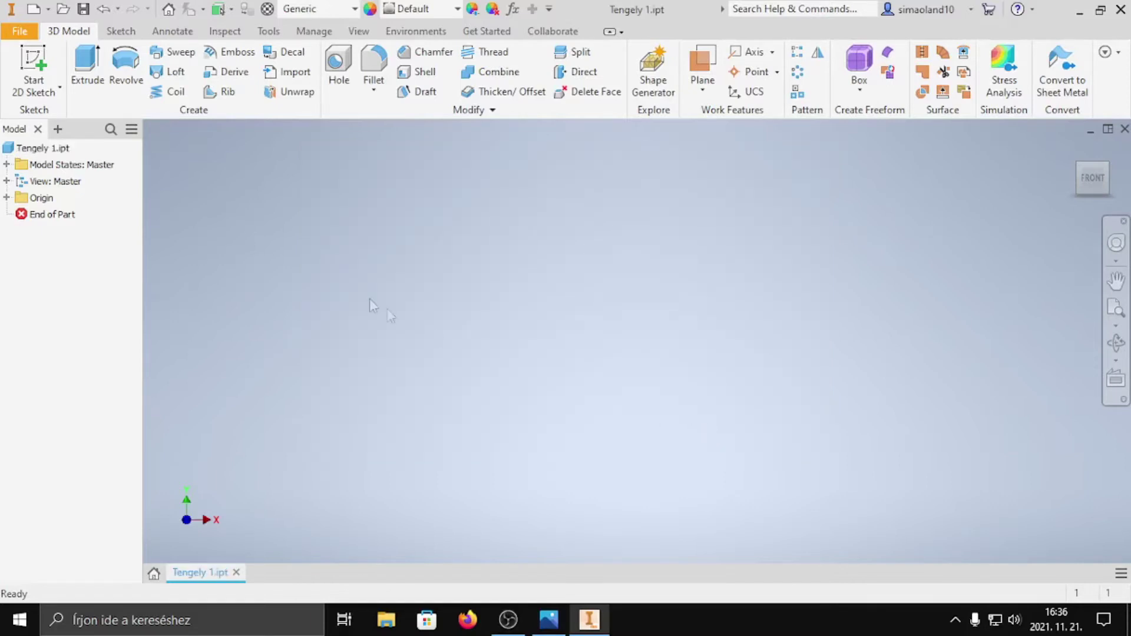
click(59, 87)
click(58, 116)
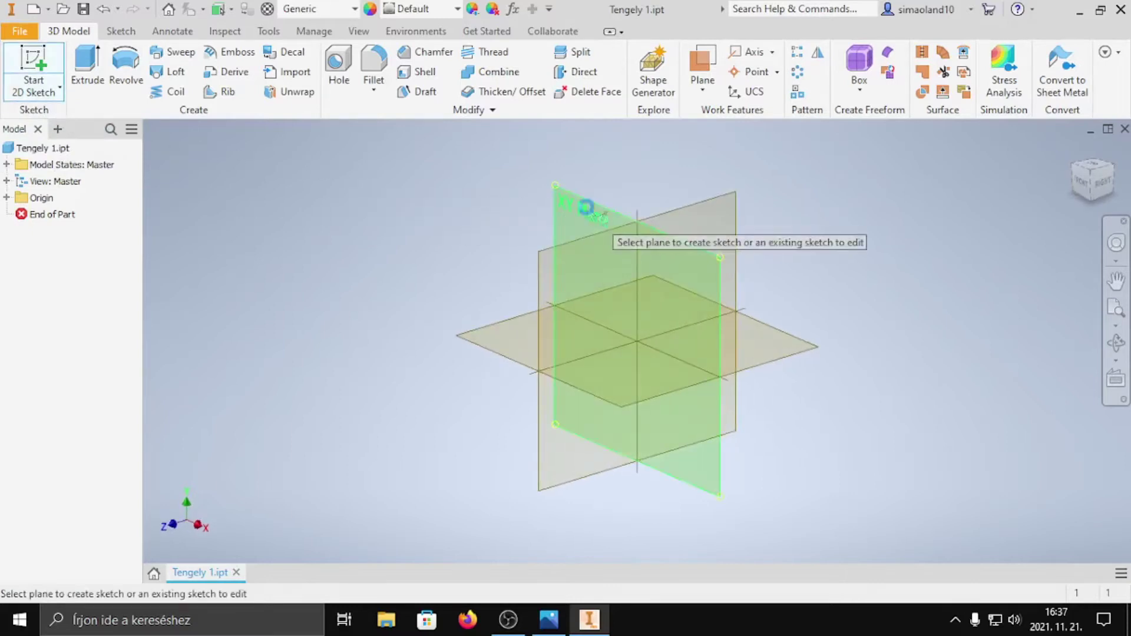
- On the front plane, draw the outline's left steps up to the tallest step
click(586, 206)
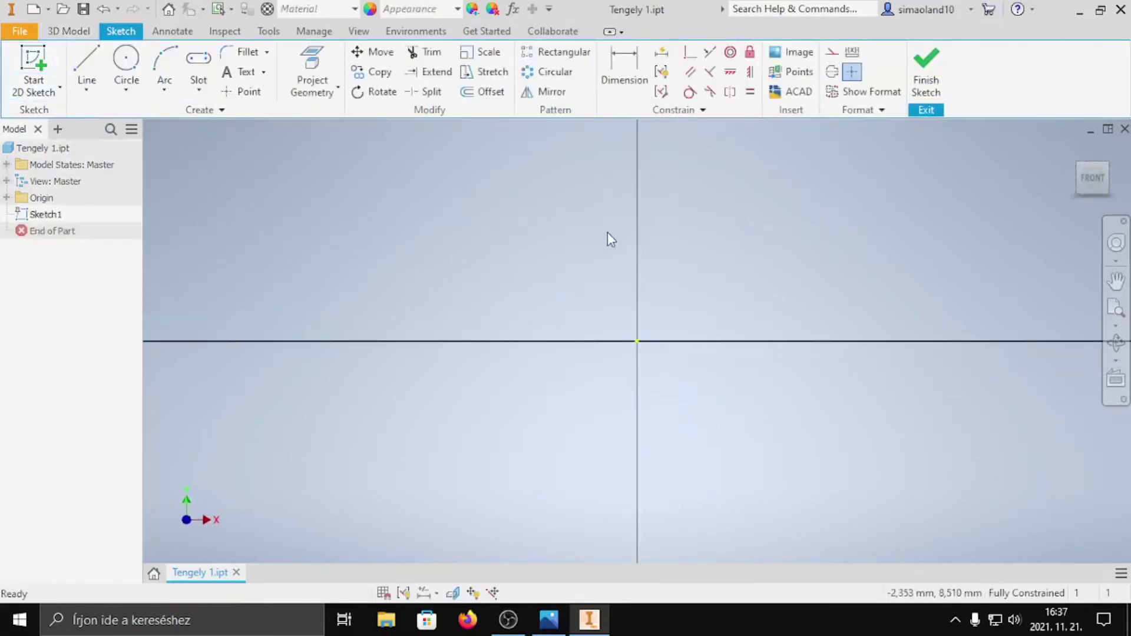
click(87, 61)
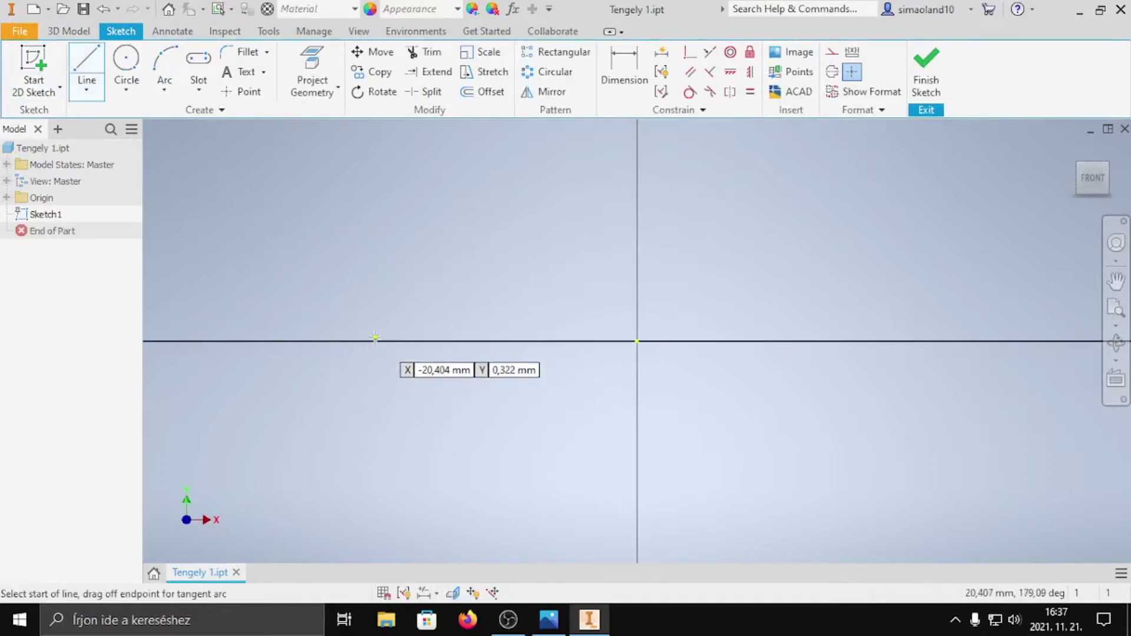
click(318, 341)
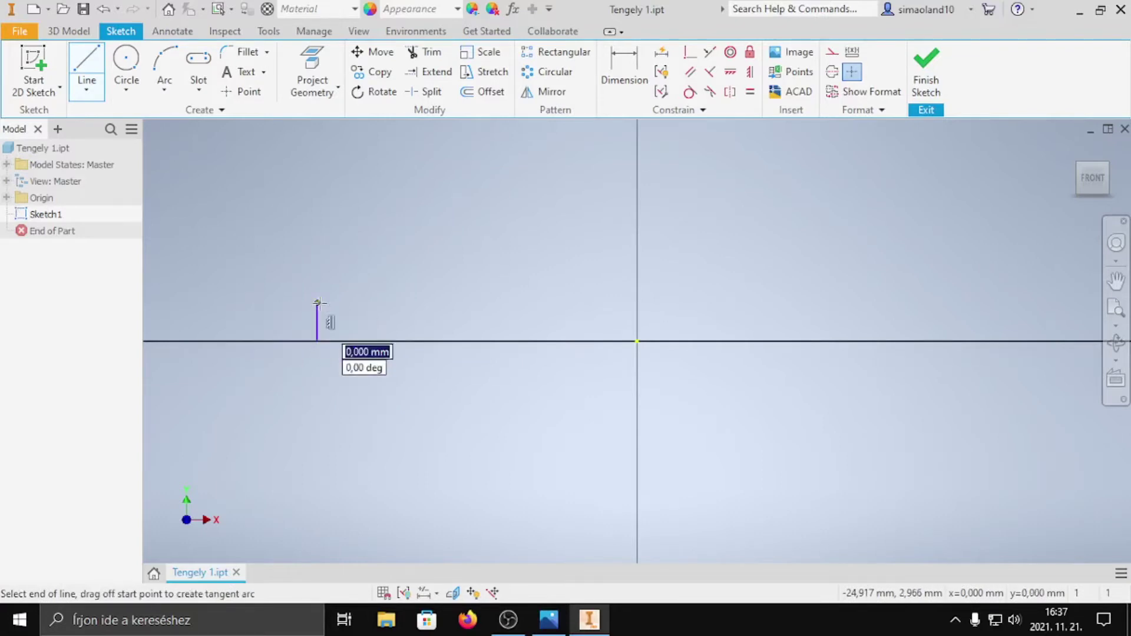
click(413, 302)
click(413, 288)
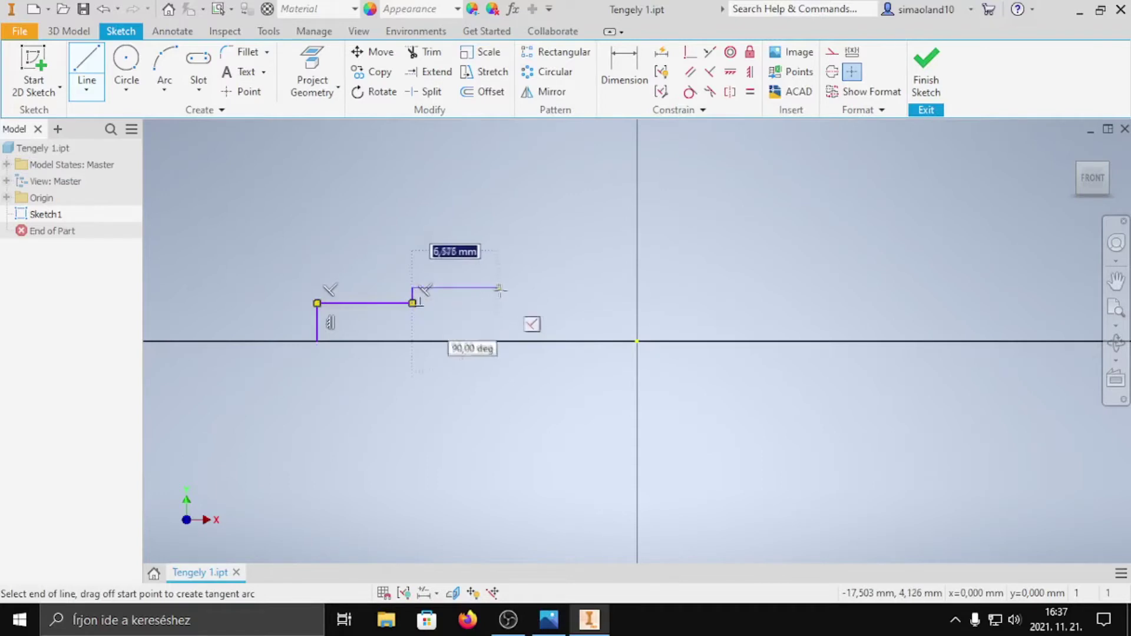
click(502, 288)
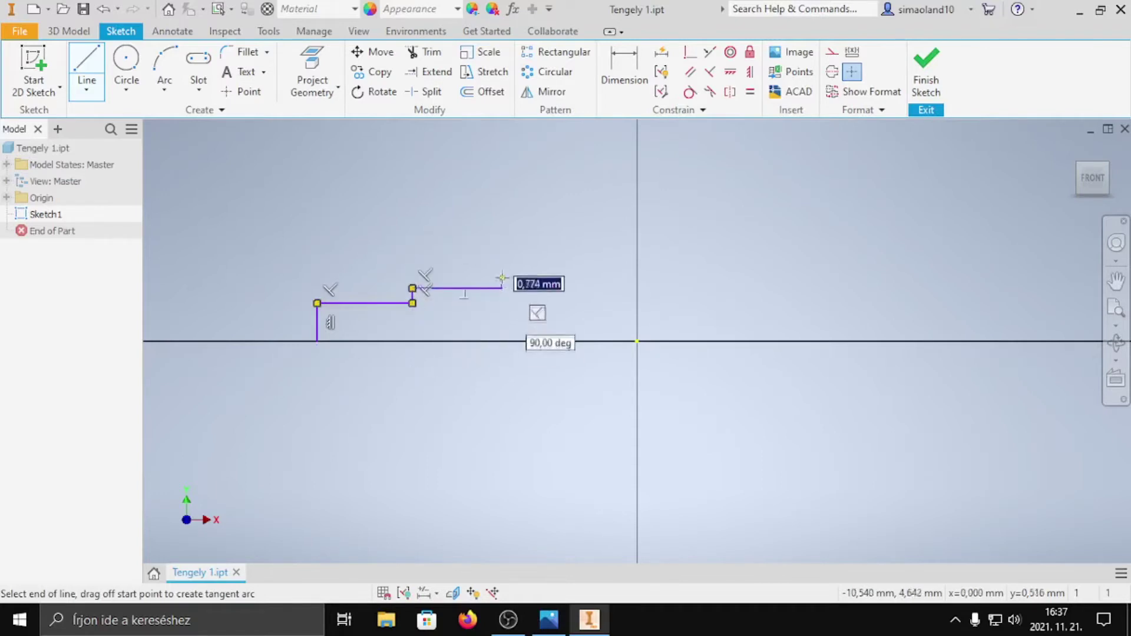
click(502, 274)
click(637, 274)
click(637, 294)
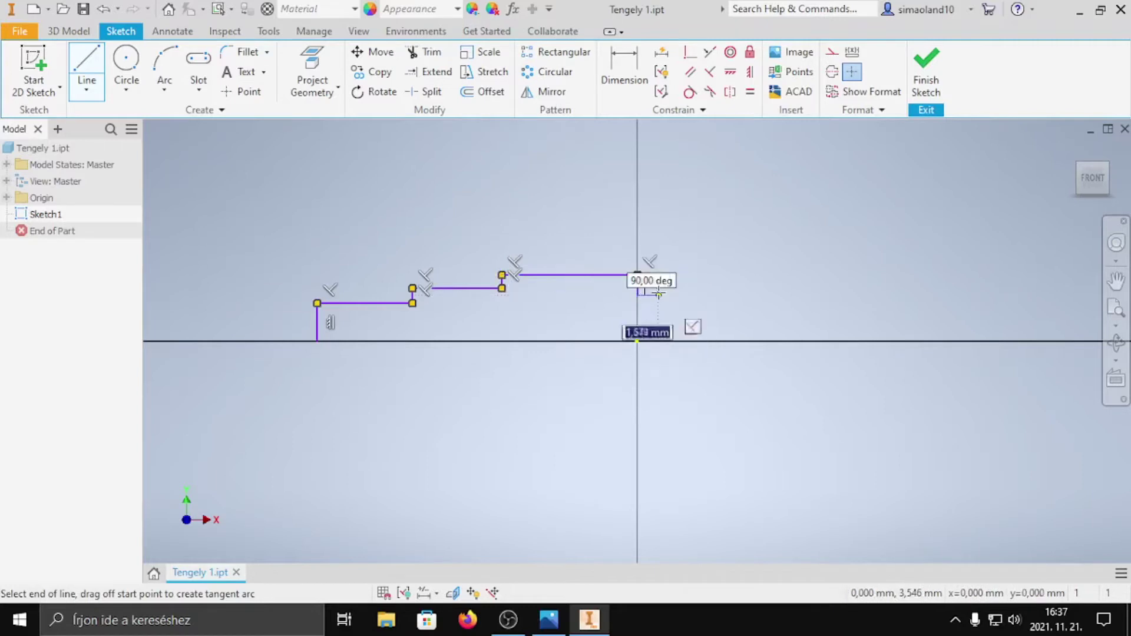
- Draw the narrower right-hand steps to the shaft end and close the outline along the axis
click(656, 296)
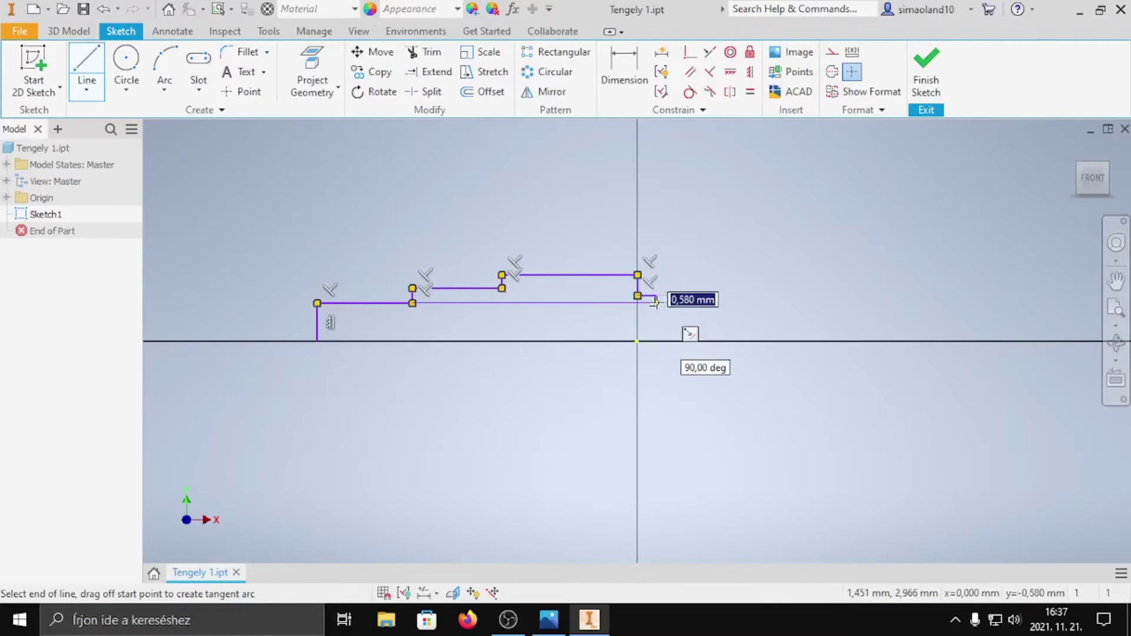
click(656, 302)
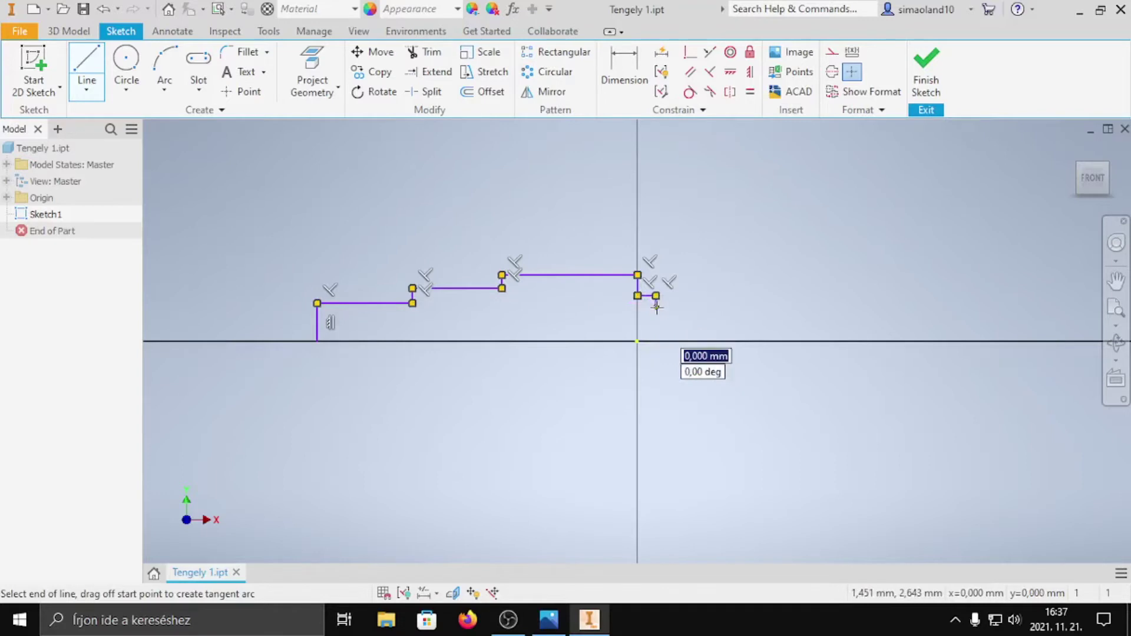
click(752, 306)
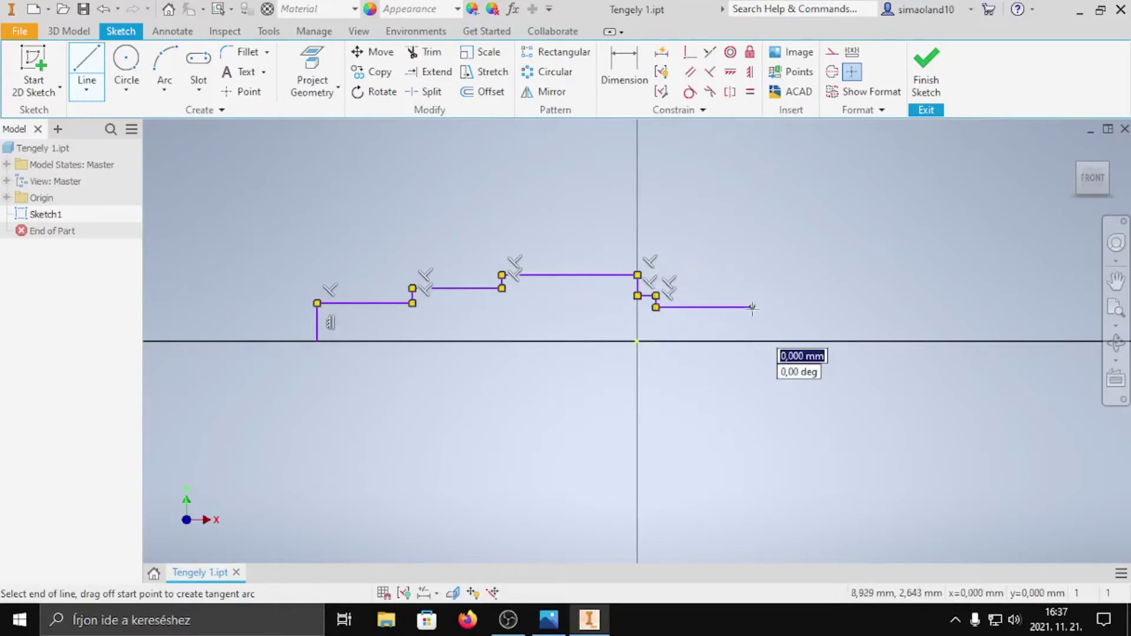
click(752, 322)
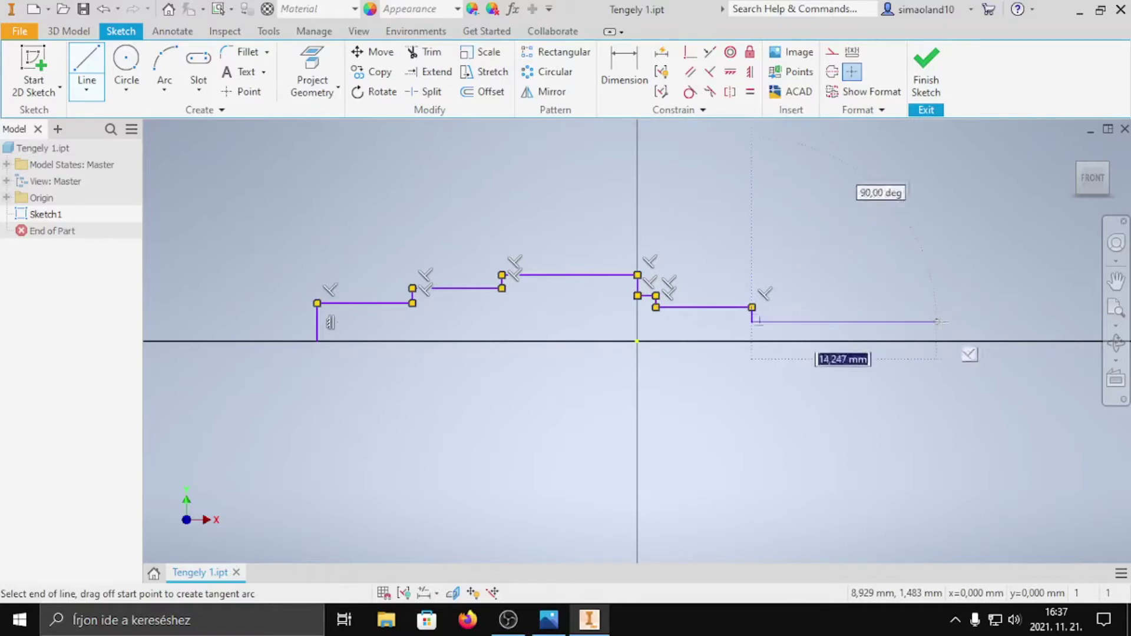
click(971, 322)
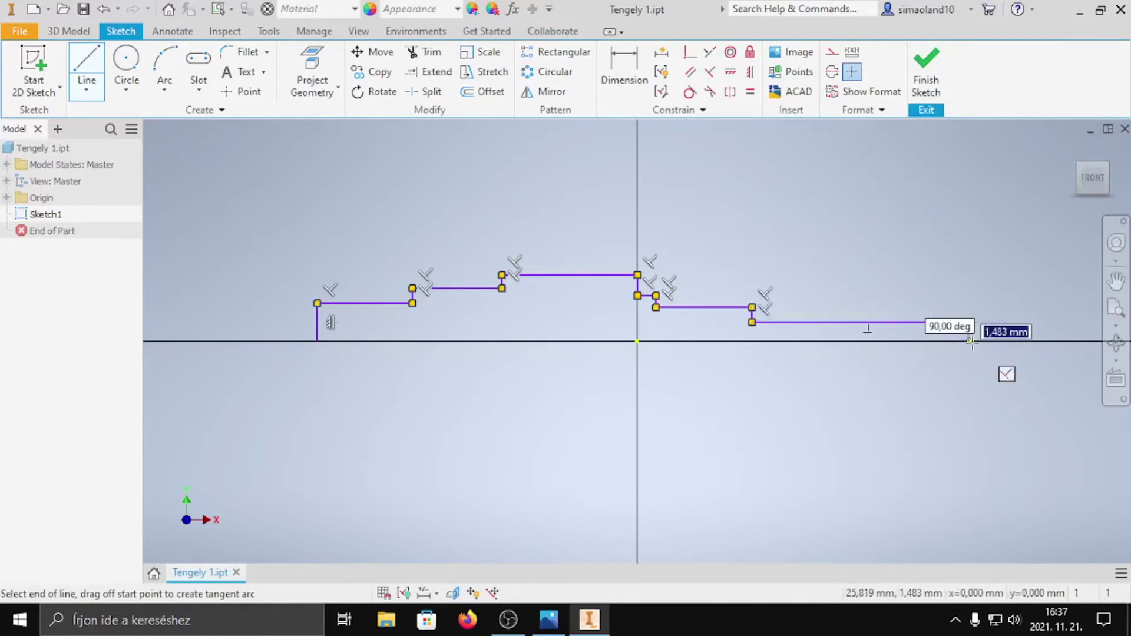
click(970, 341)
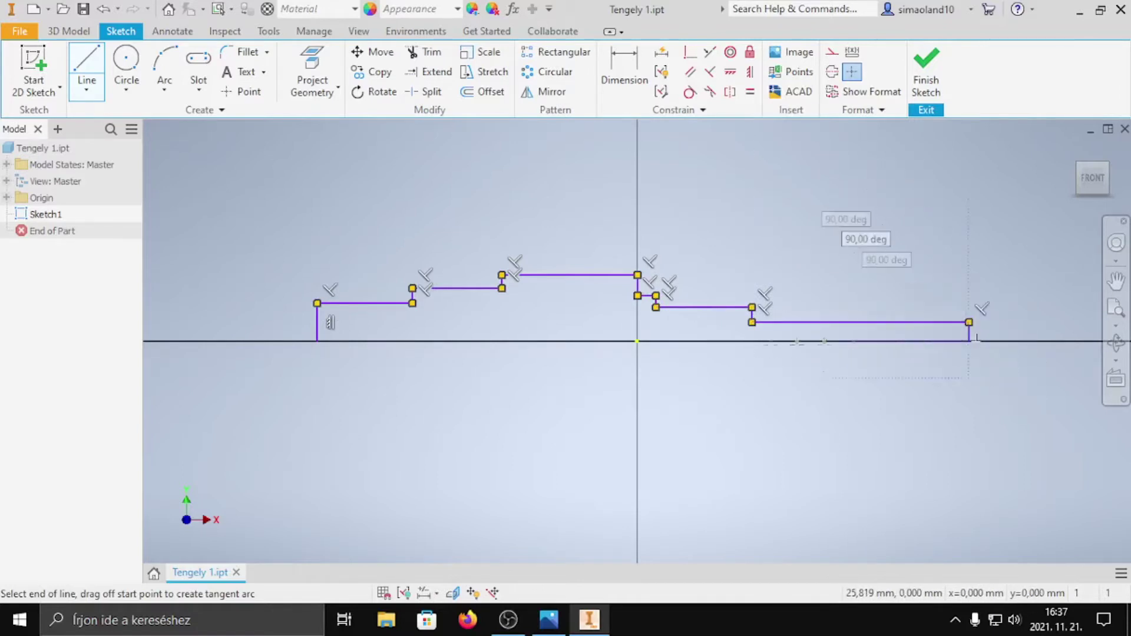
click(317, 341)
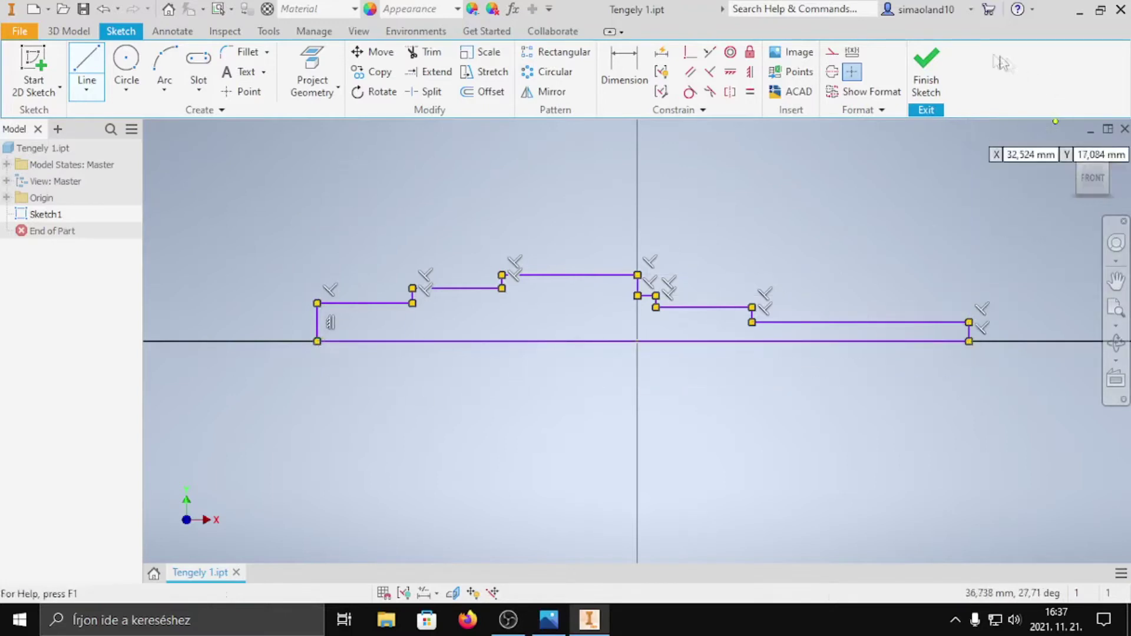
right_click(904, 377)
click(929, 396)
- Make the bottom line a centerline and dimension the first step to Ø30
click(890, 341)
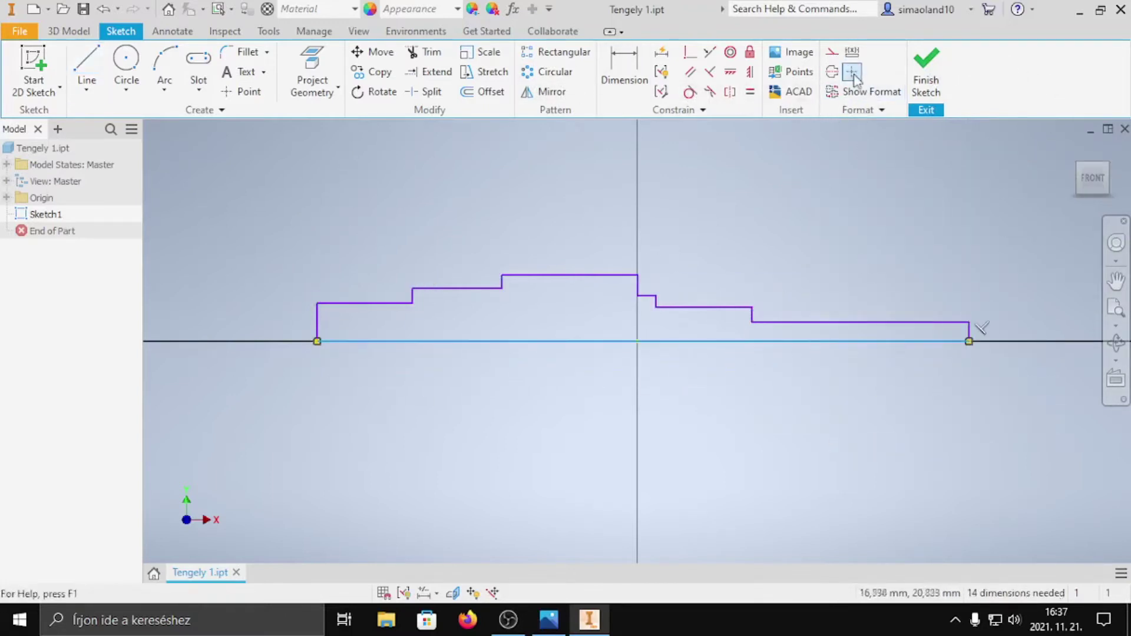
click(624, 74)
click(346, 303)
click(360, 338)
click(249, 327)
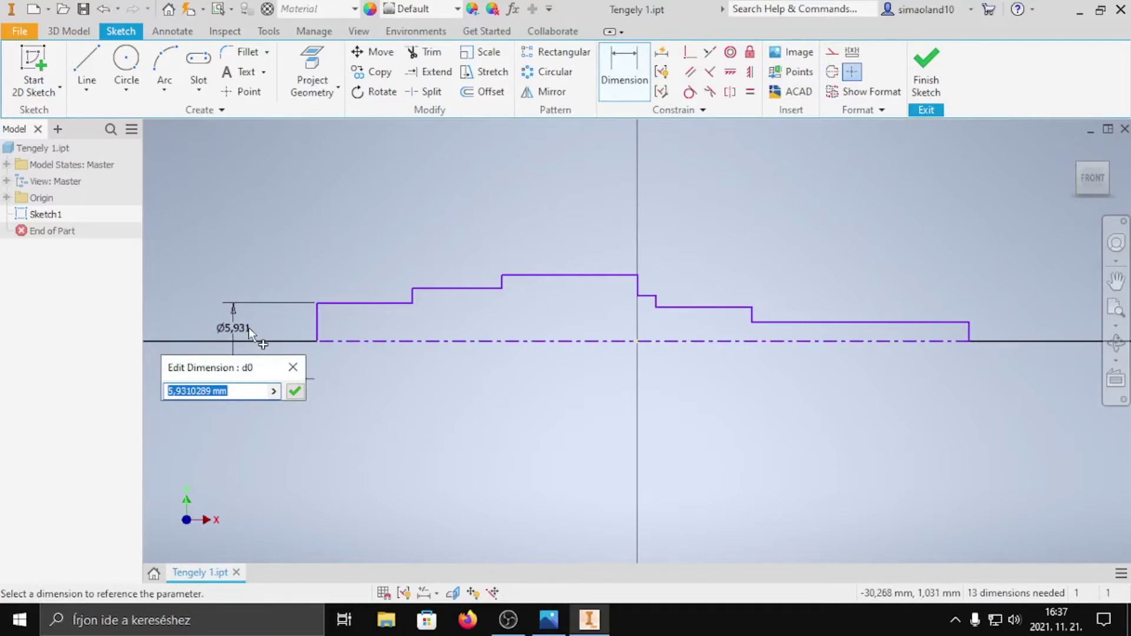
text(30)
key(Return)
- Draw vertical dividers from the first three step corners down to the centerline
click(92, 63)
click(394, 317)
click(394, 366)
click(511, 297)
click(511, 367)
click(686, 307)
click(687, 366)
right_click(701, 364)
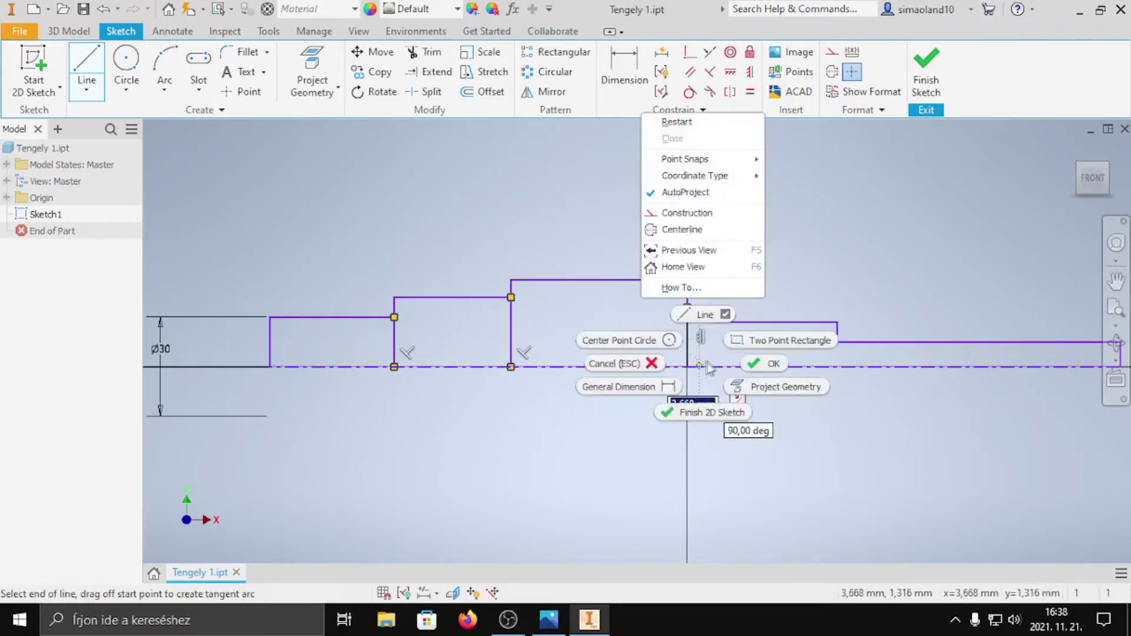
click(765, 363)
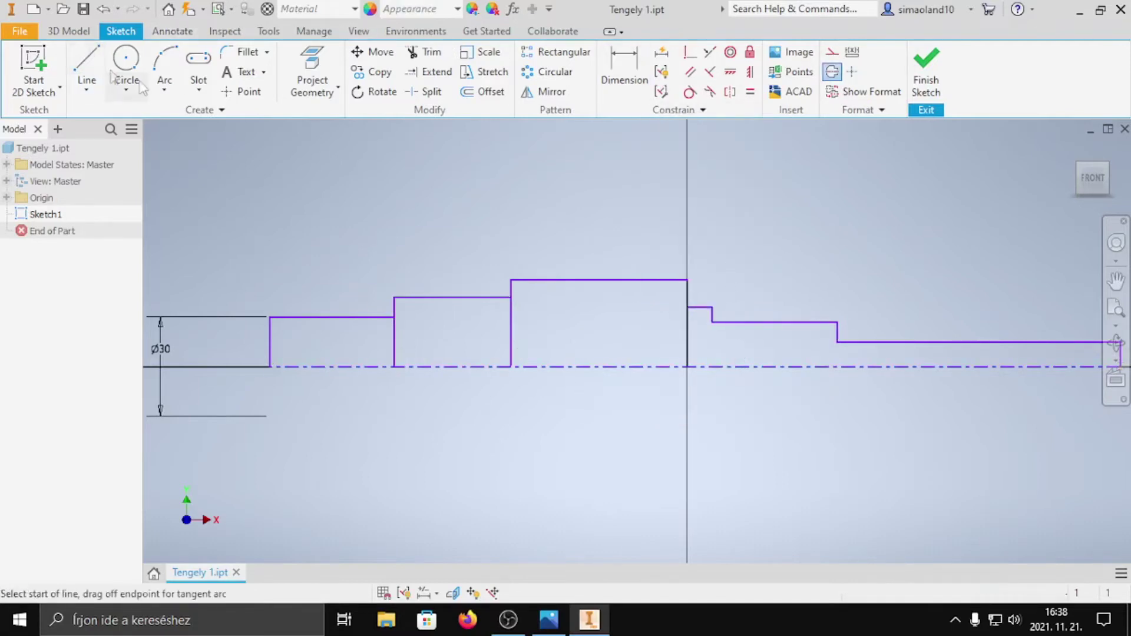
- Add two more vertical dividers to the centerline at the right-hand steps
click(95, 66)
click(712, 322)
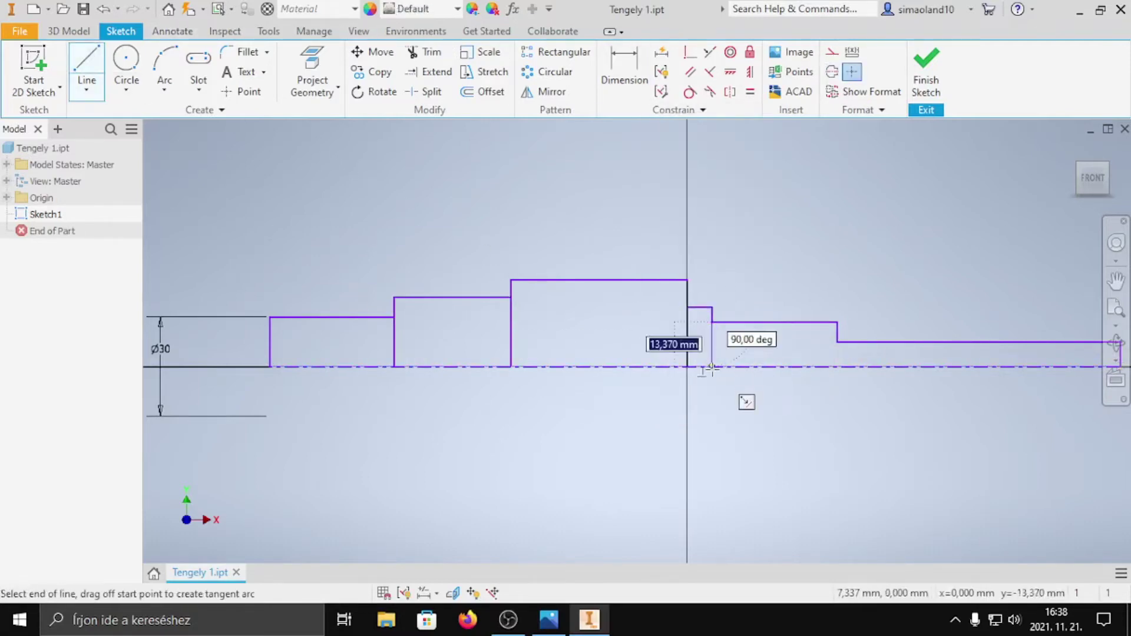
click(712, 367)
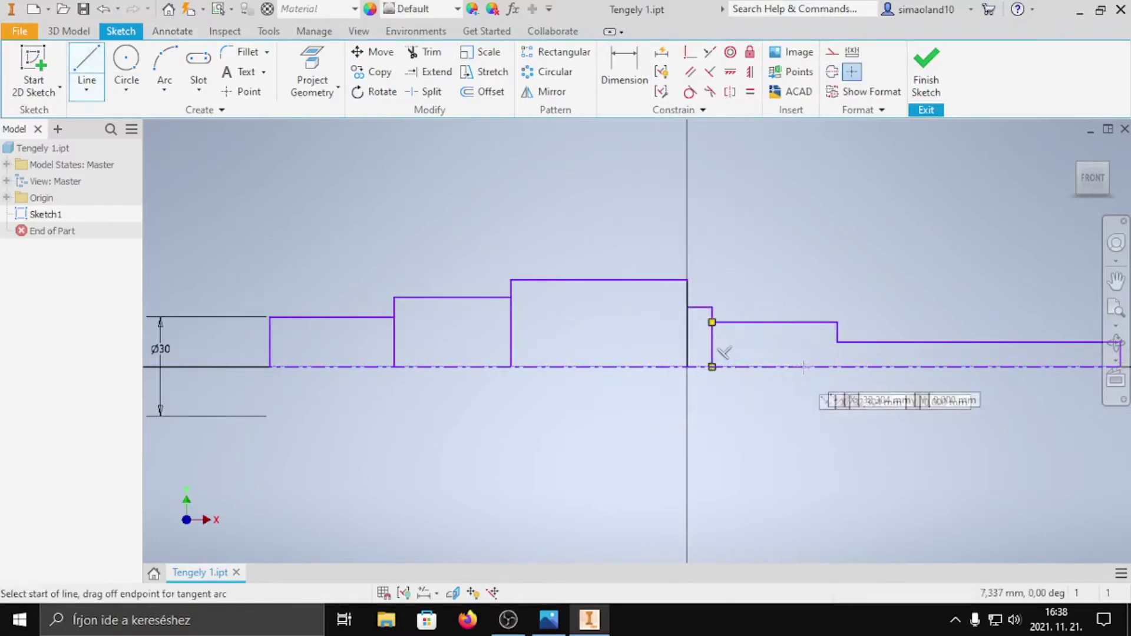
click(837, 366)
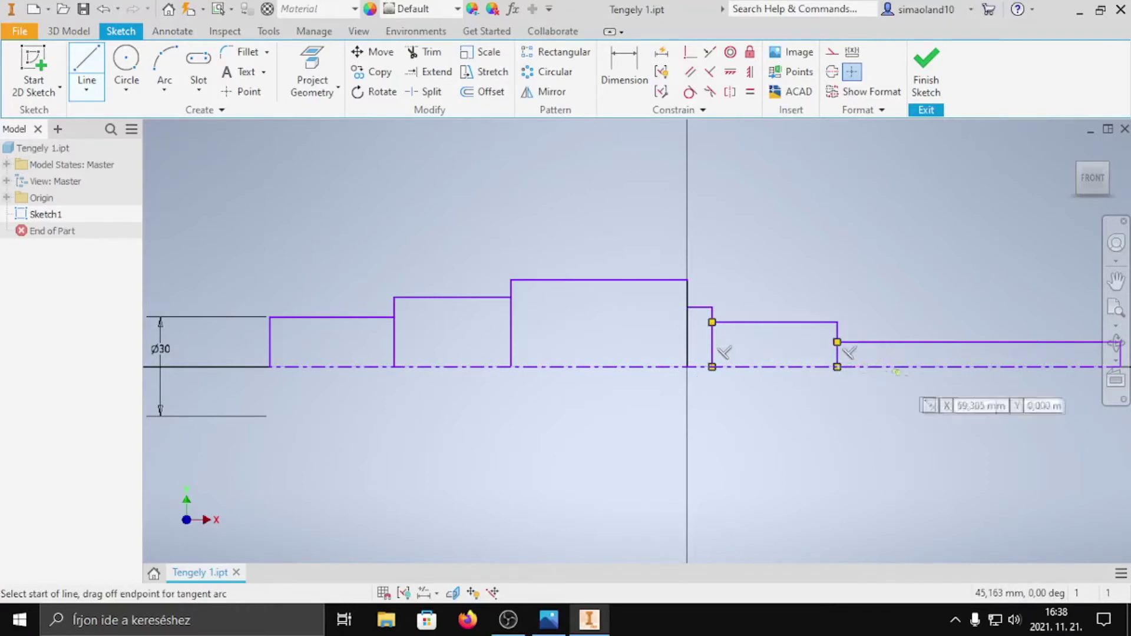
scroll(633, 306, down, 3)
click(623, 74)
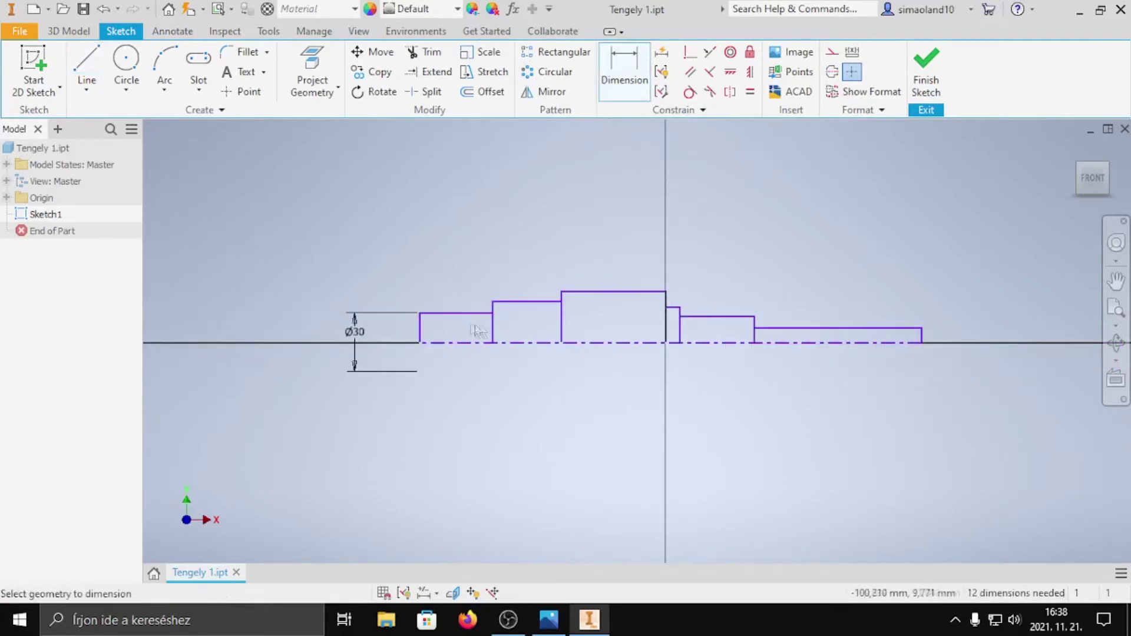
- Dimension the second step to Ø36 and the largest step to Ø40
click(527, 304)
click(526, 343)
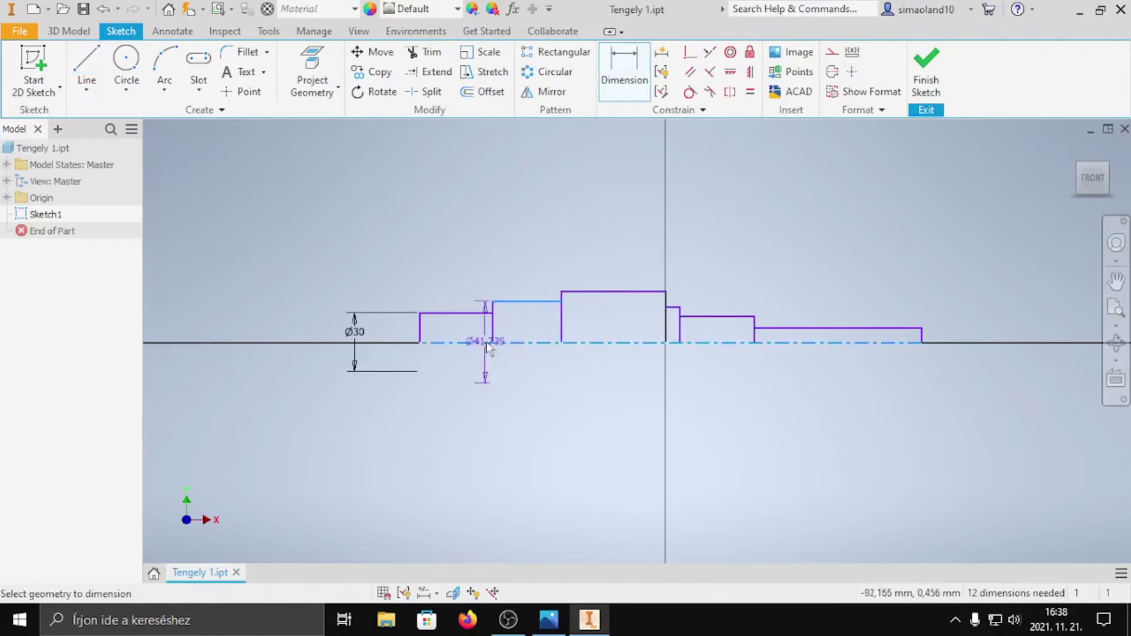
click(531, 332)
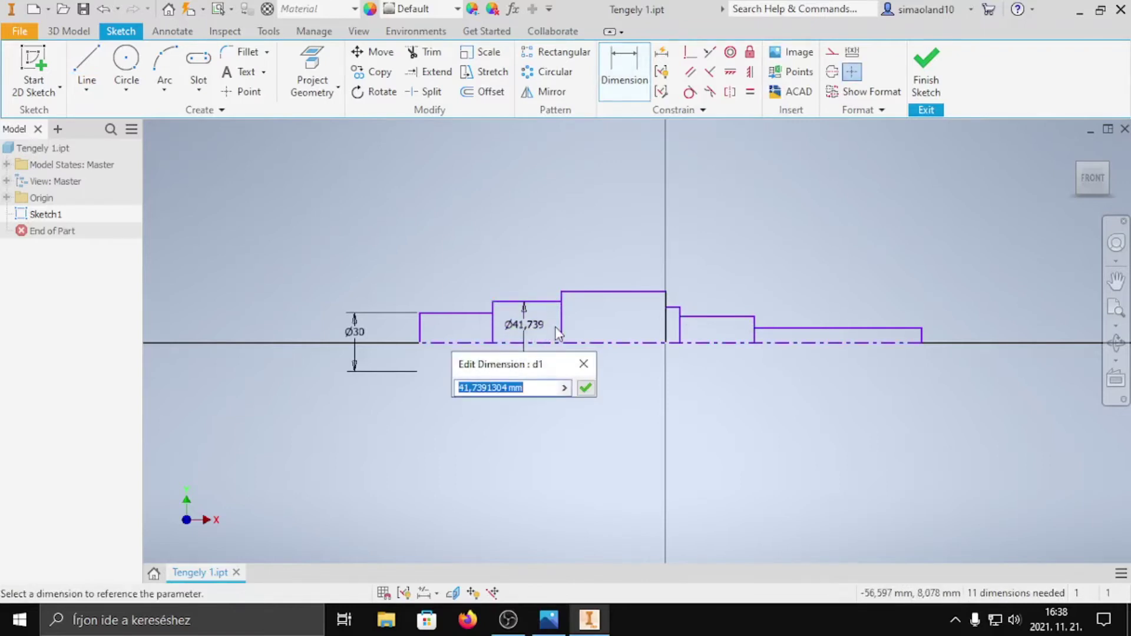
text(36)
key(Return)
click(621, 291)
click(620, 343)
click(615, 321)
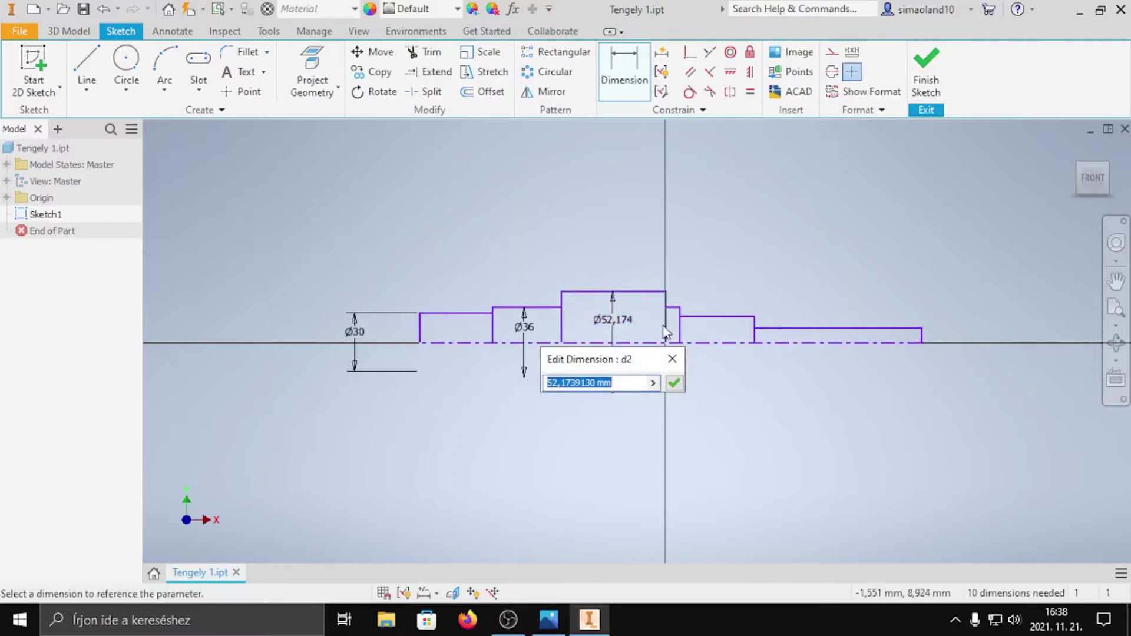
text(40)
key(Return)
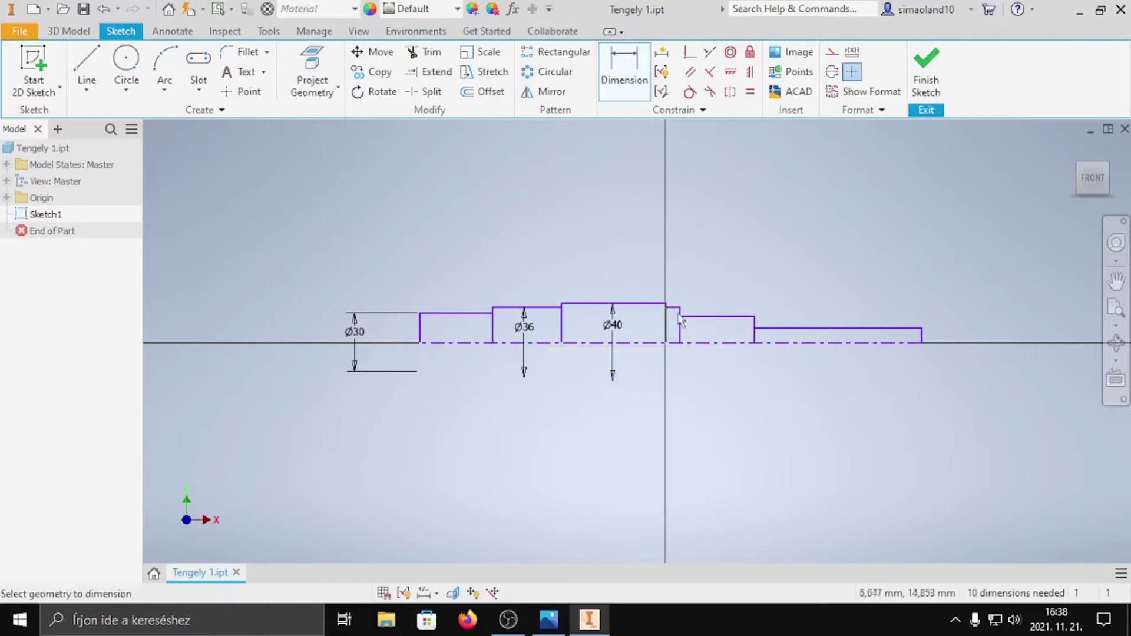
- Dimension the narrow step Ø36, the next step Ø30 and the last step Ø25
click(673, 310)
click(675, 342)
click(676, 368)
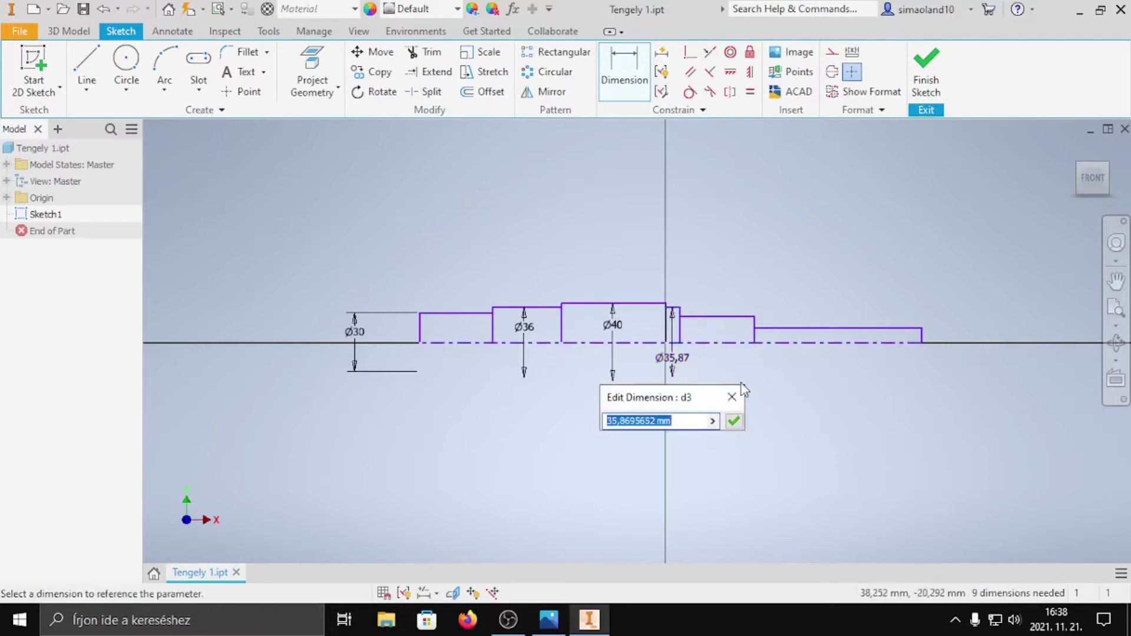
text(36)
key(Return)
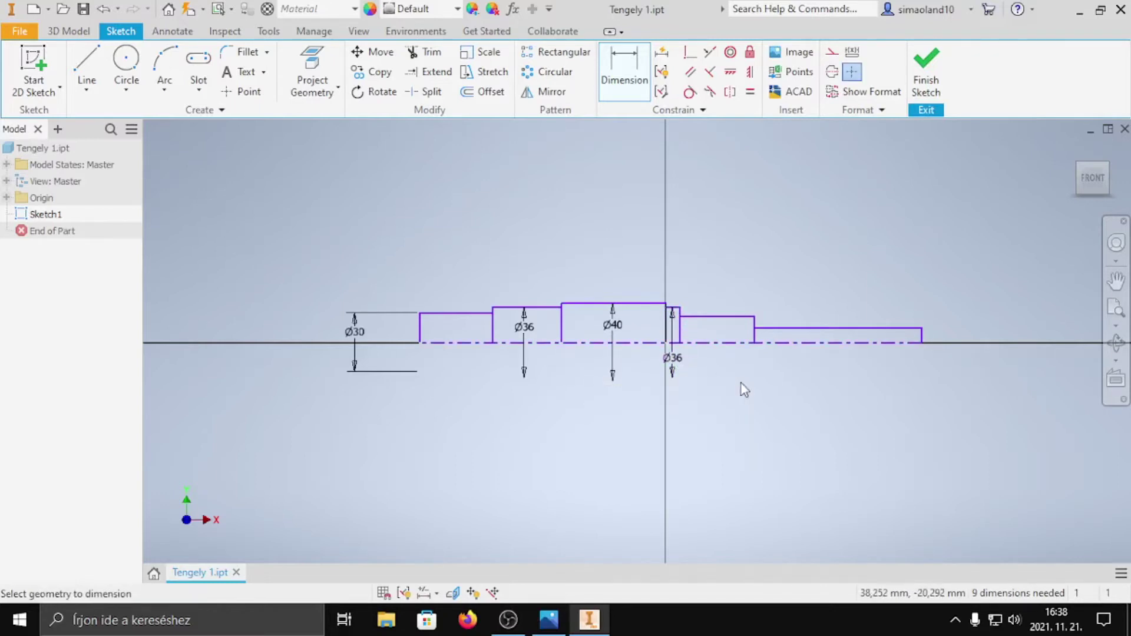
click(723, 318)
click(724, 343)
text(3)
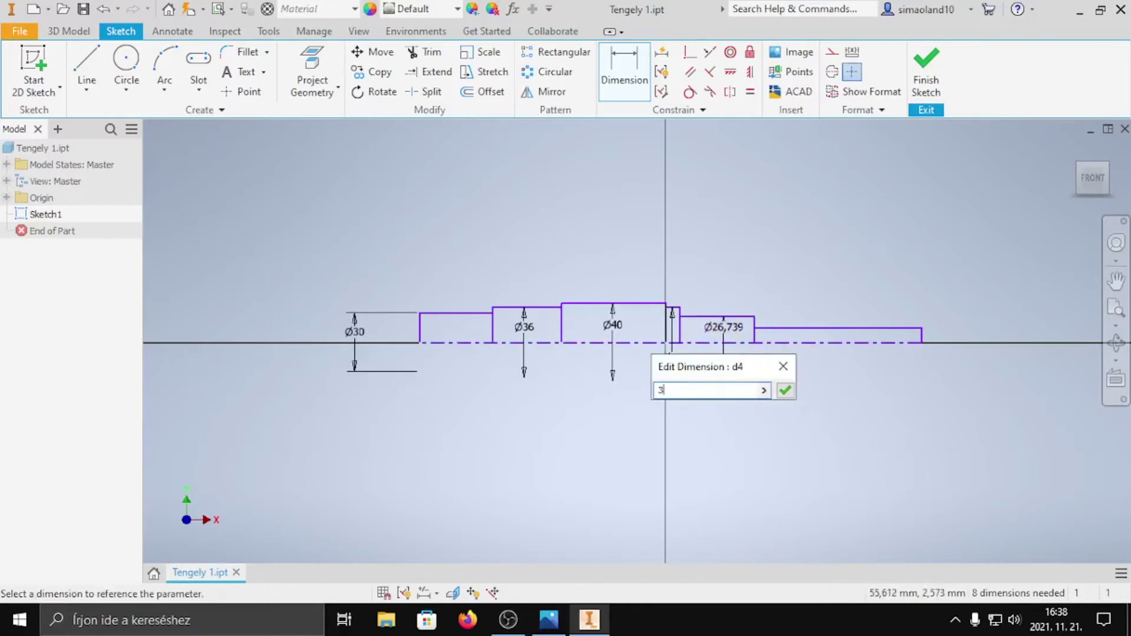
text(0)
key(Return)
click(775, 329)
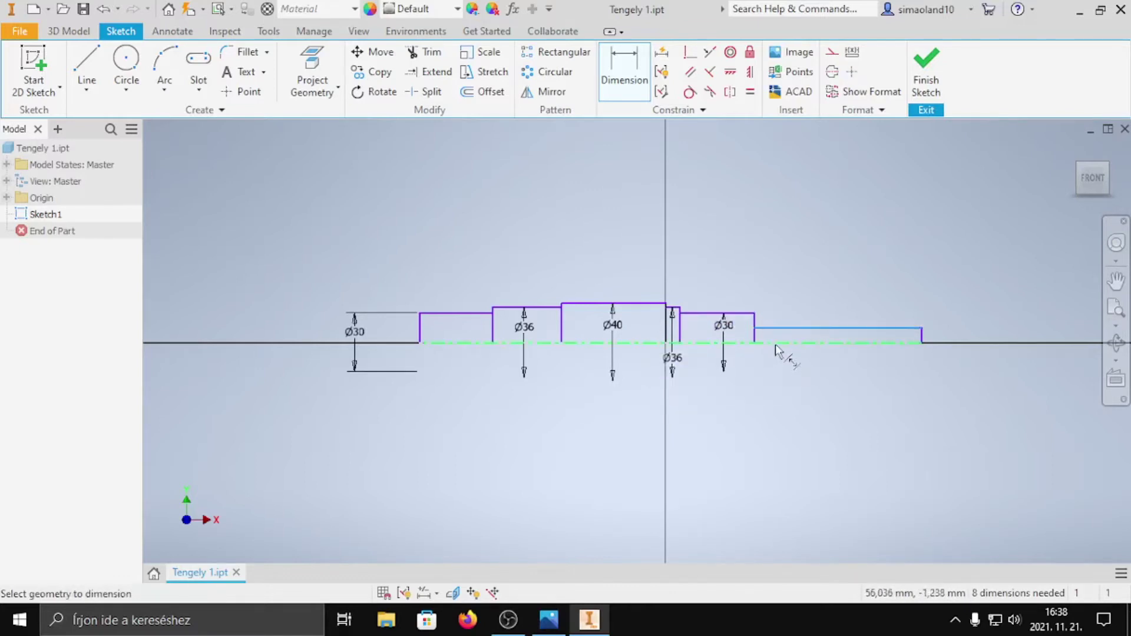
click(777, 350)
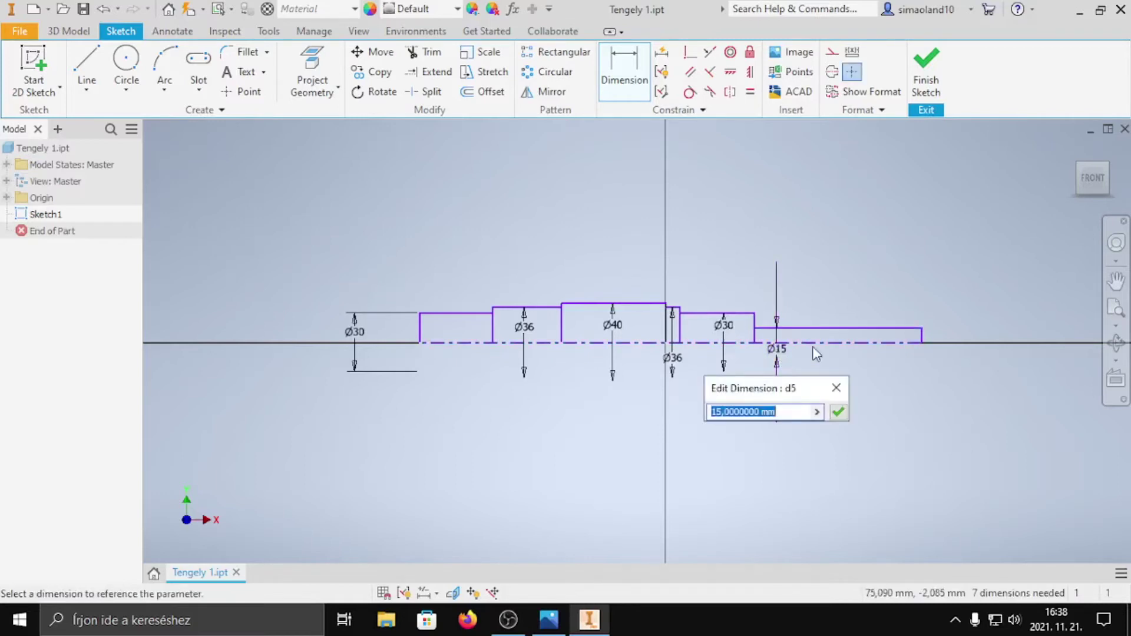
text(25)
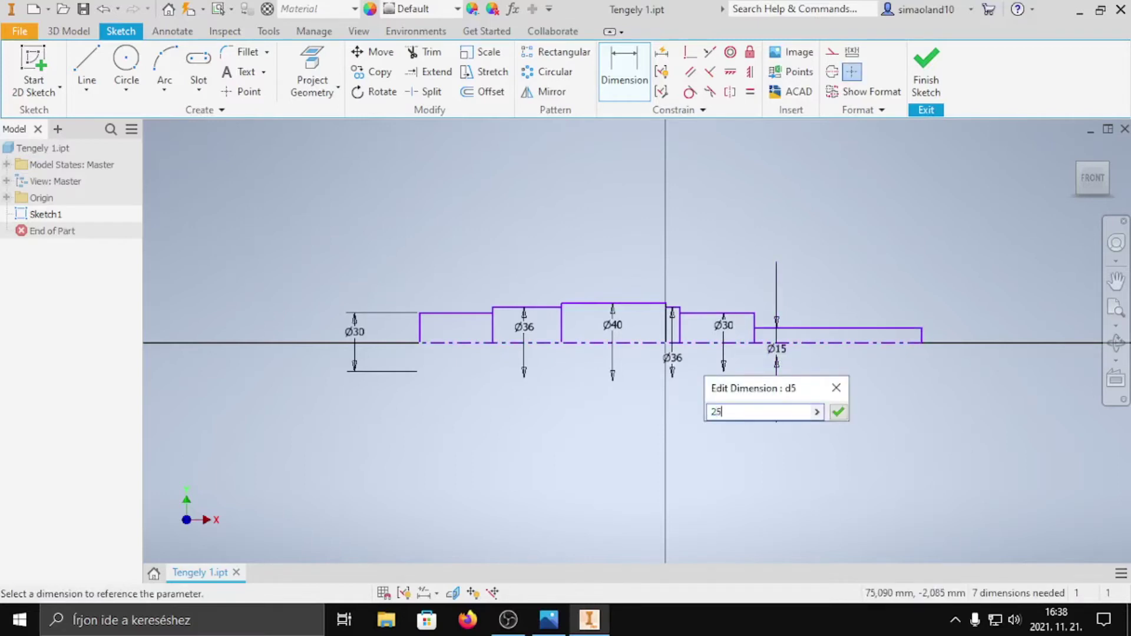
key(Return)
- Add length dimensions 55, 81 and 85 over the right-hand steps
click(813, 318)
click(829, 250)
text(55)
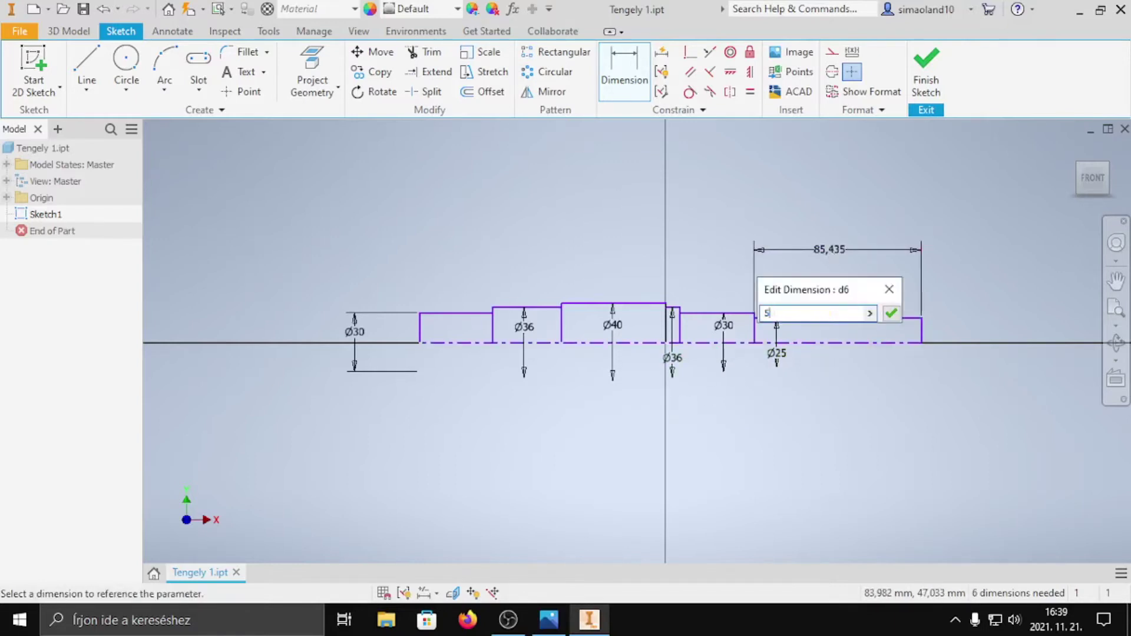
key(Return)
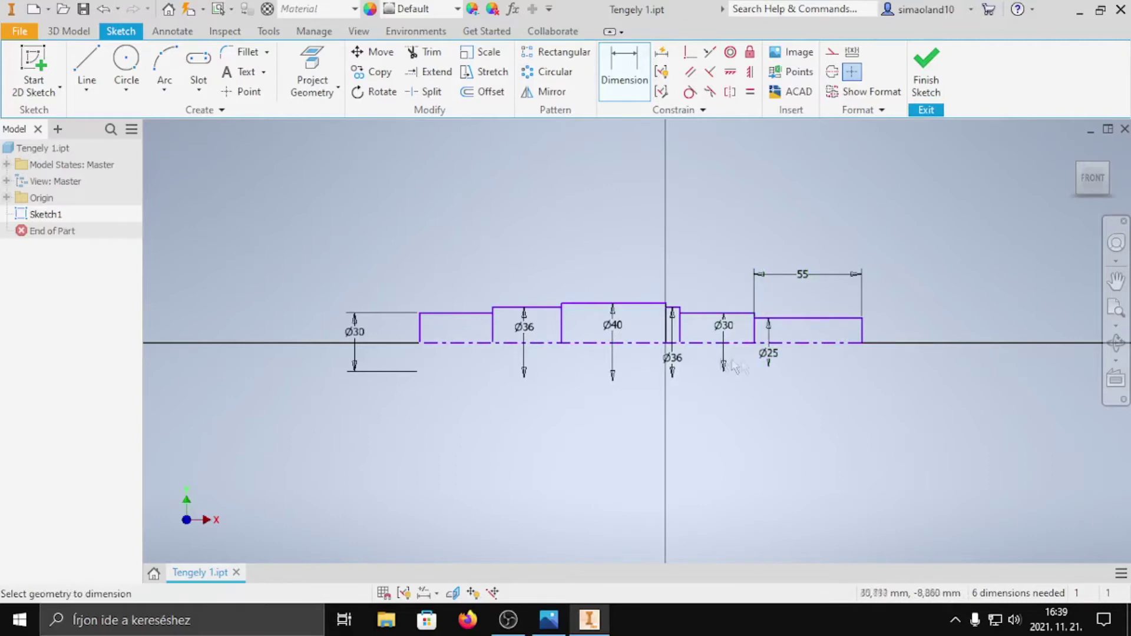
click(865, 341)
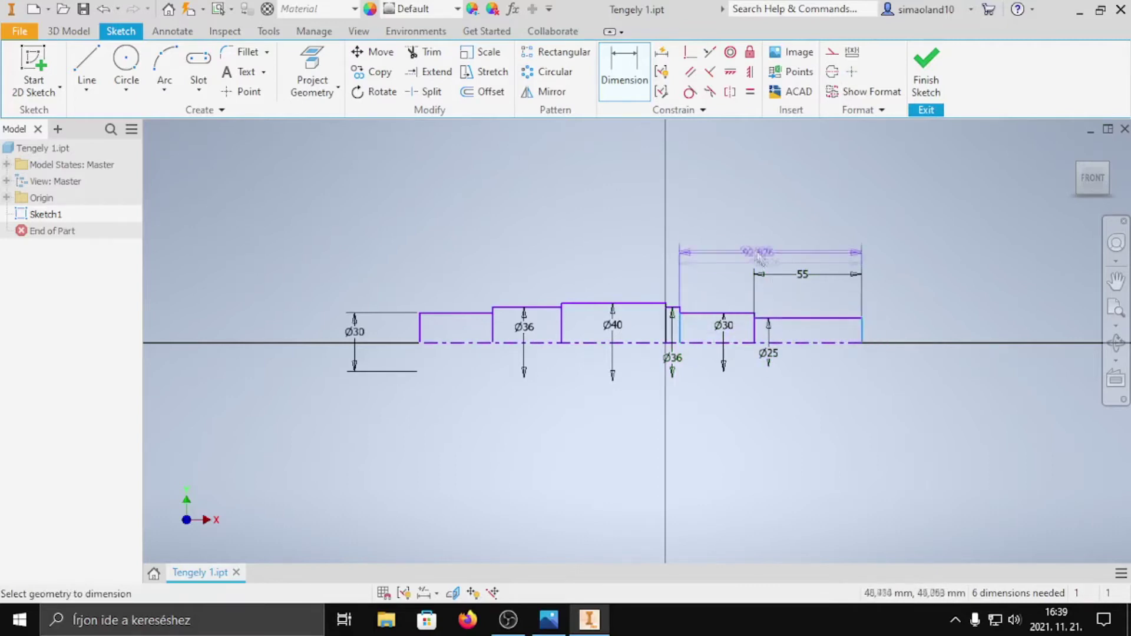
click(830, 224)
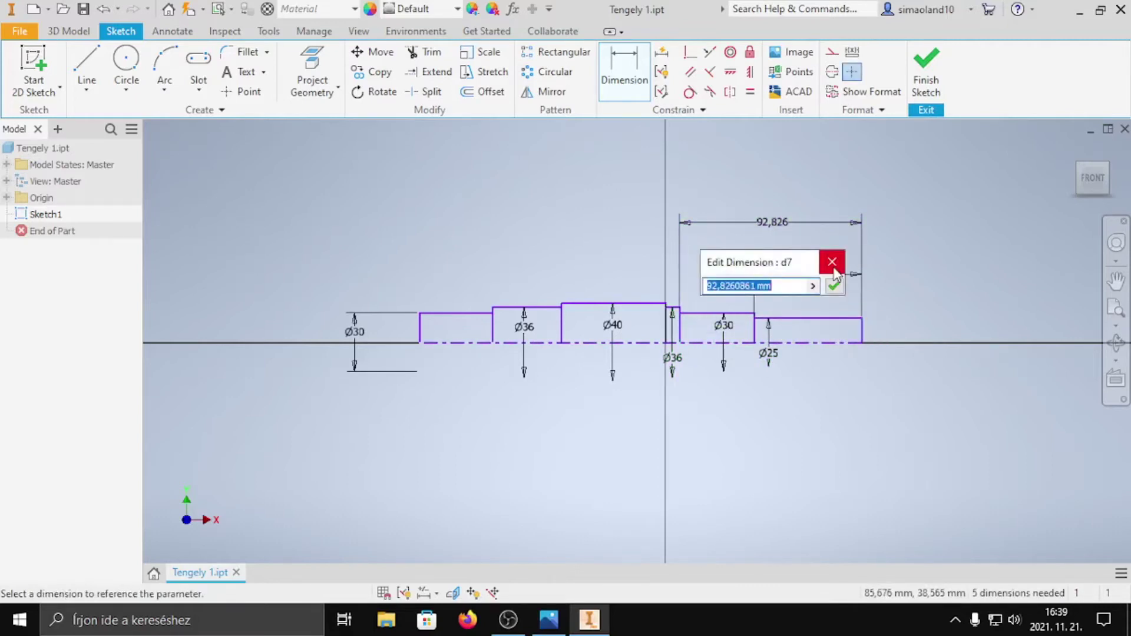
text(81)
key(Return)
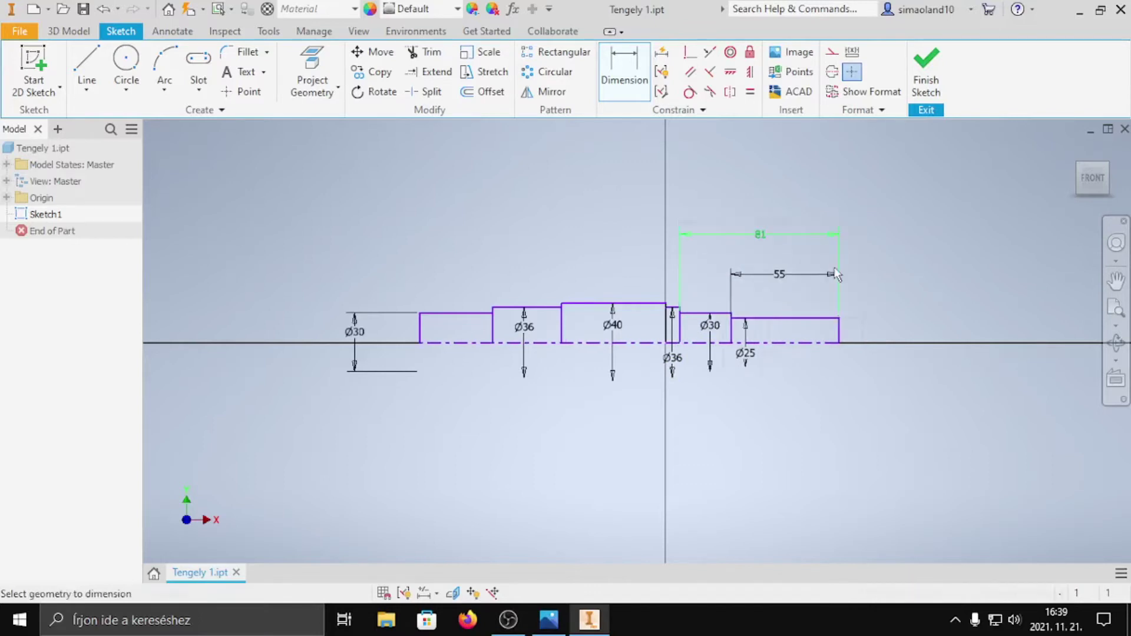
click(838, 330)
click(757, 200)
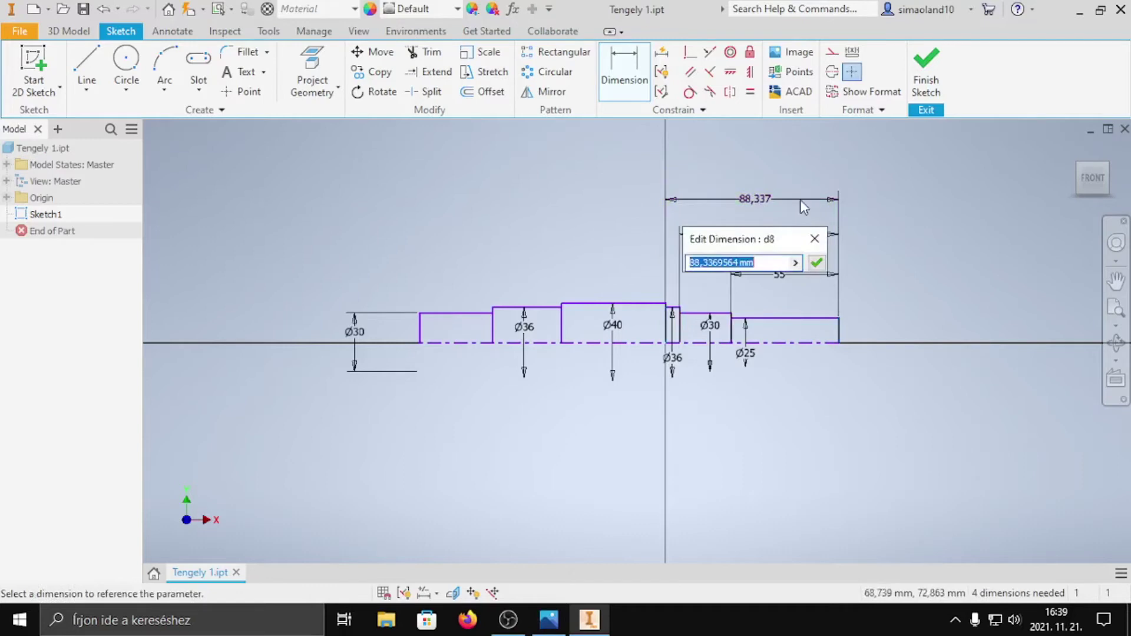
text(85)
key(Return)
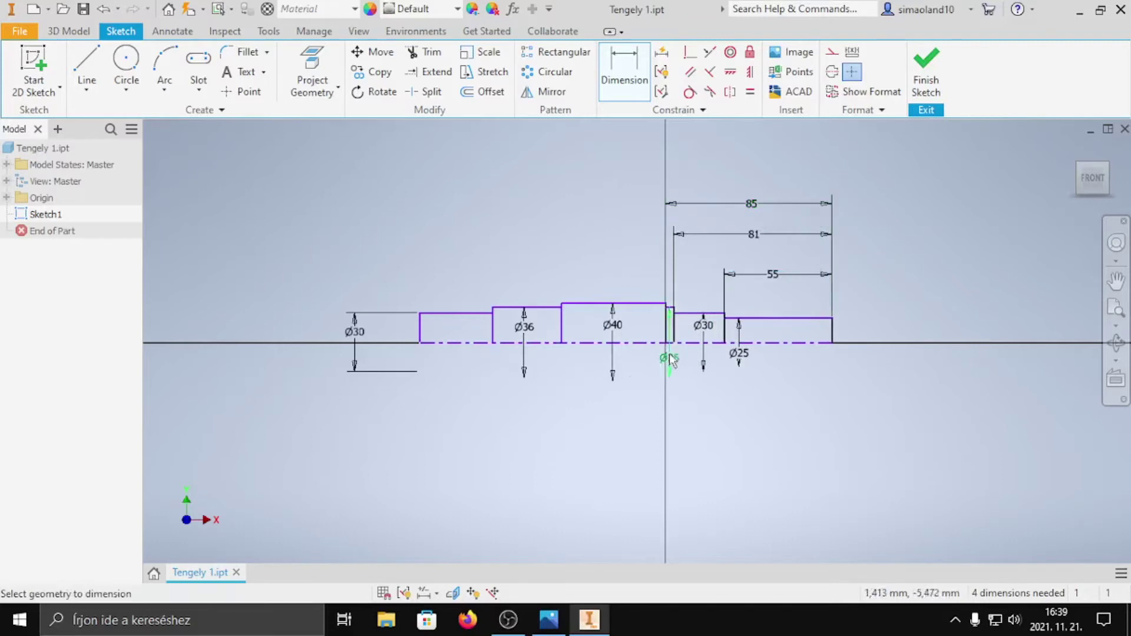
- Set the Ø40 step's length to 30, discarding a stray dimension
click(561, 330)
click(492, 327)
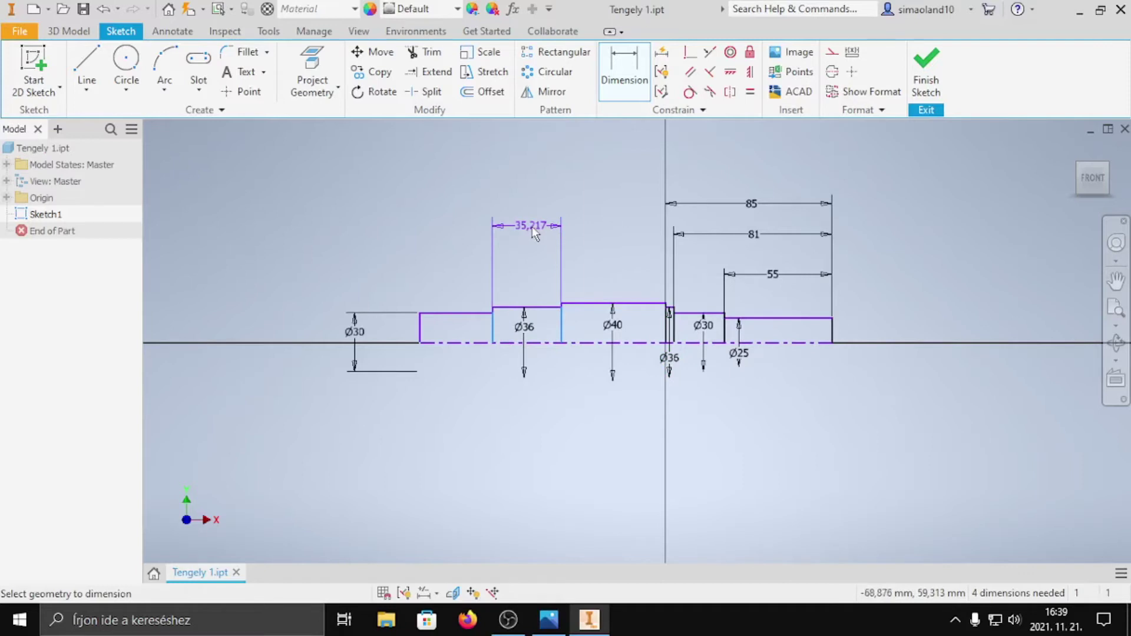
right_click(533, 232)
click(589, 225)
click(623, 73)
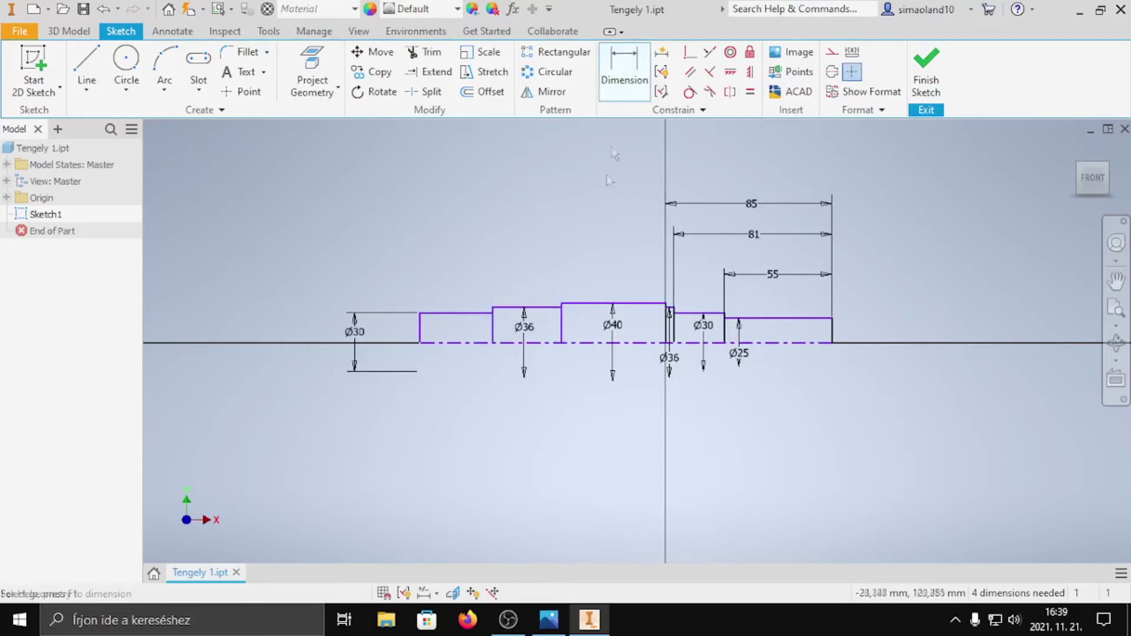
click(563, 327)
click(666, 321)
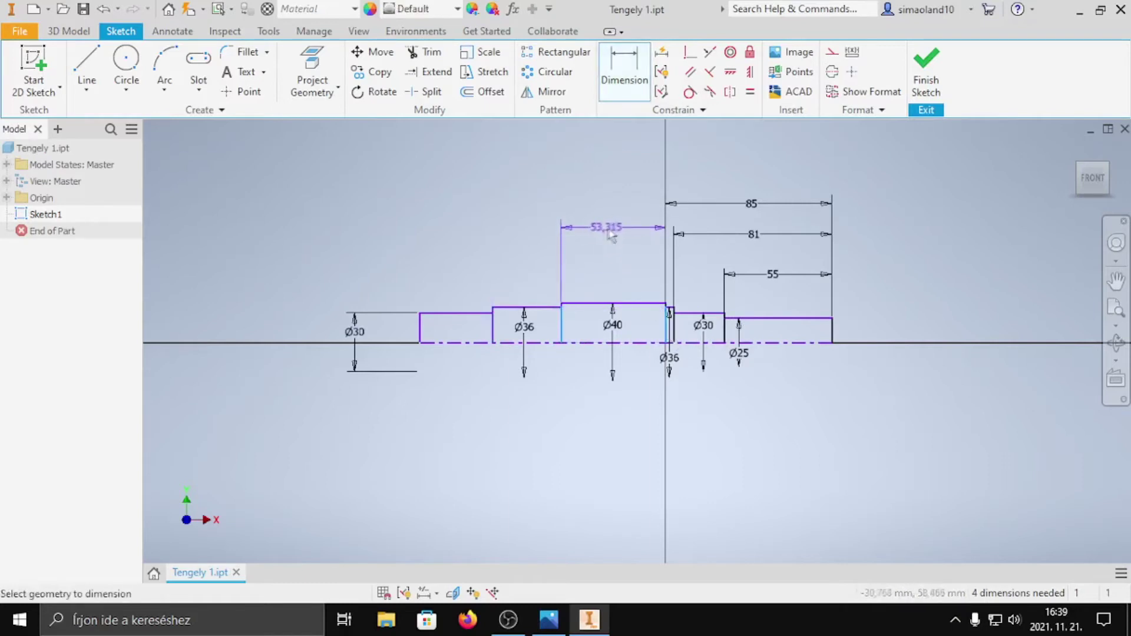
click(631, 235)
text(30)
key(Return)
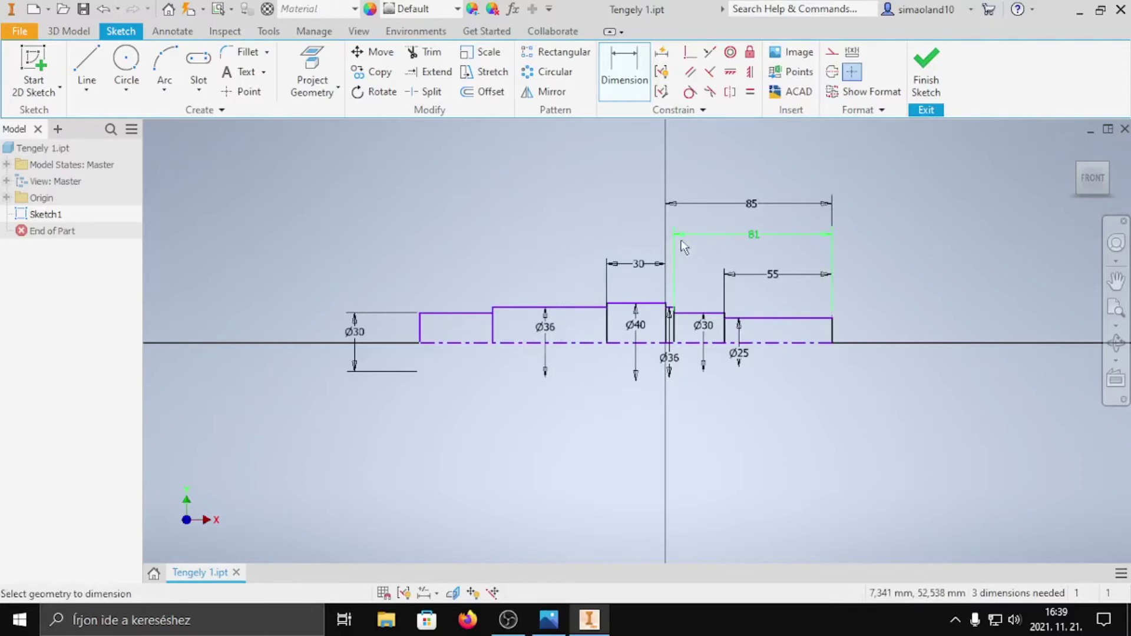
- Add the 21 first-step length and the 148 overall shaft length
click(420, 333)
click(488, 334)
click(448, 265)
text(21)
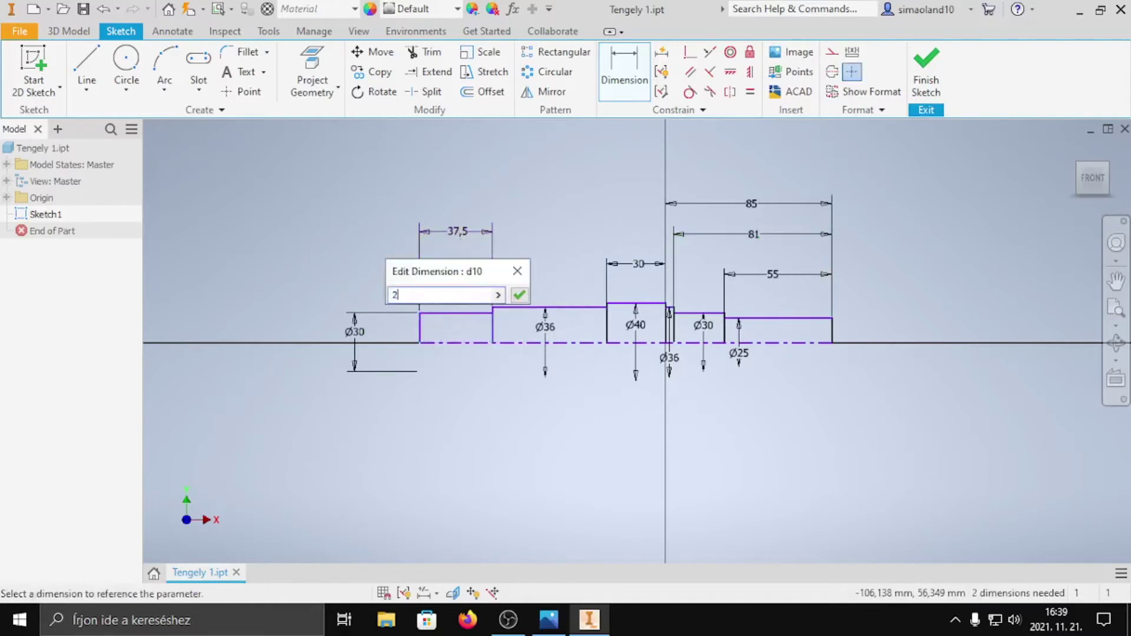
key(Return)
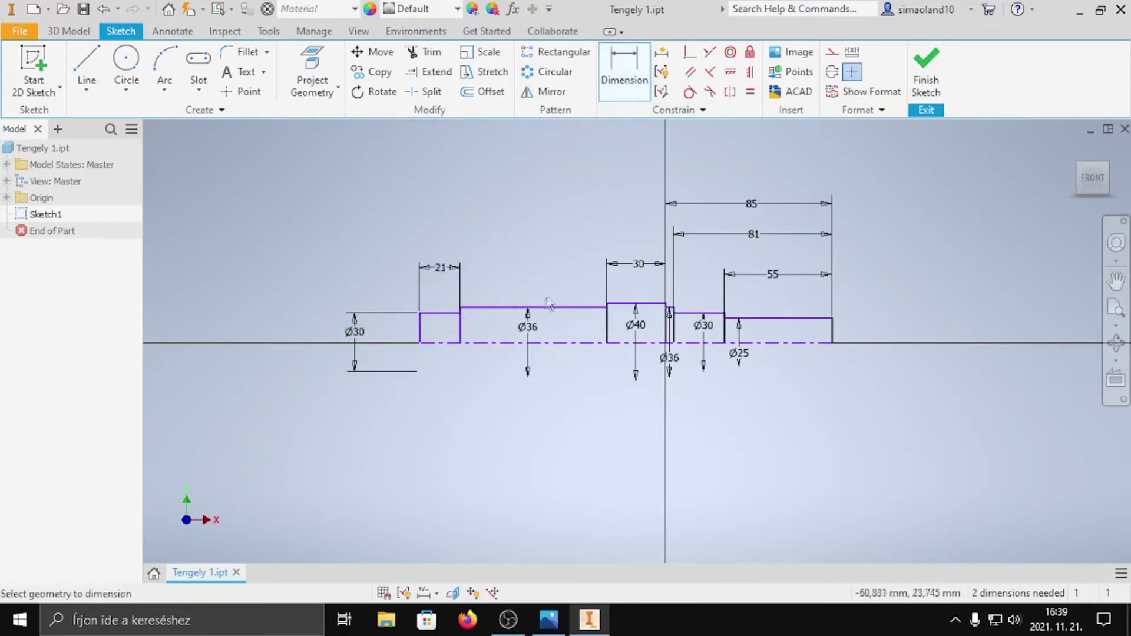
click(832, 339)
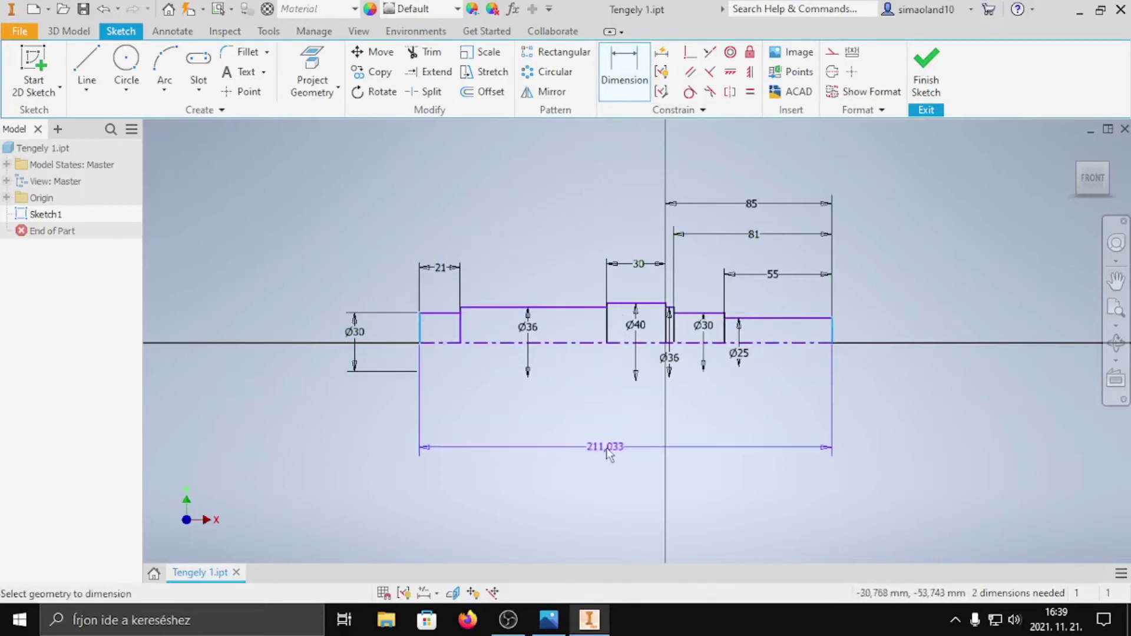
click(640, 445)
text(148)
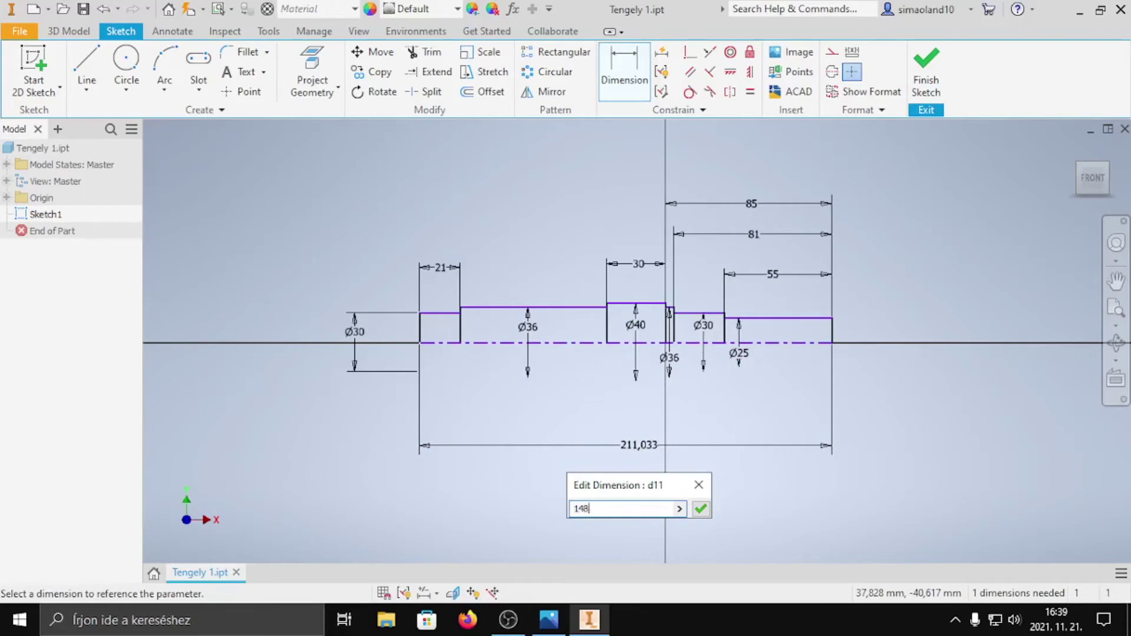
key(Return)
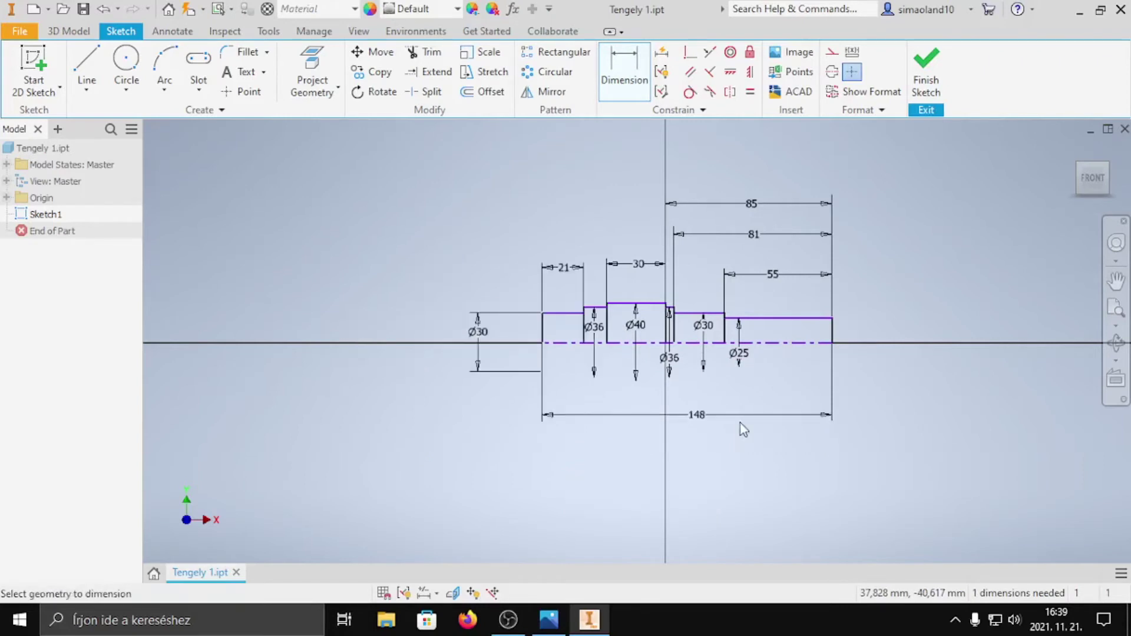
scroll(736, 327, down, 3)
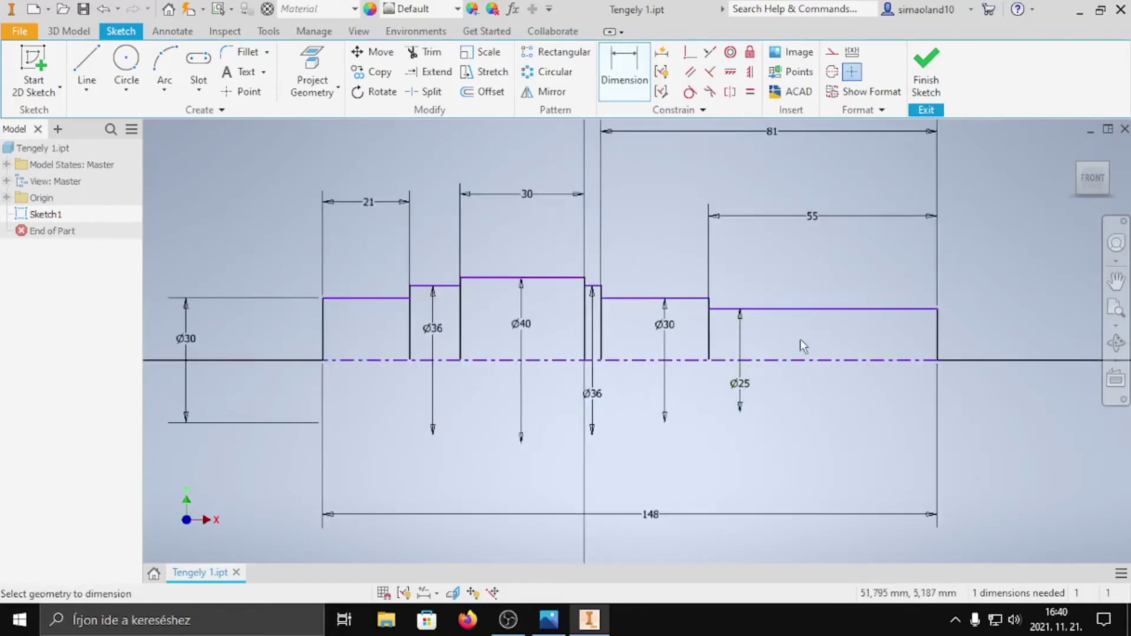
scroll(719, 318, down, 2)
- Draw a small circle at the Ø30–Ø25 shoulder, tangent to the vertical shoulder edge
scroll(719, 318, down, 2)
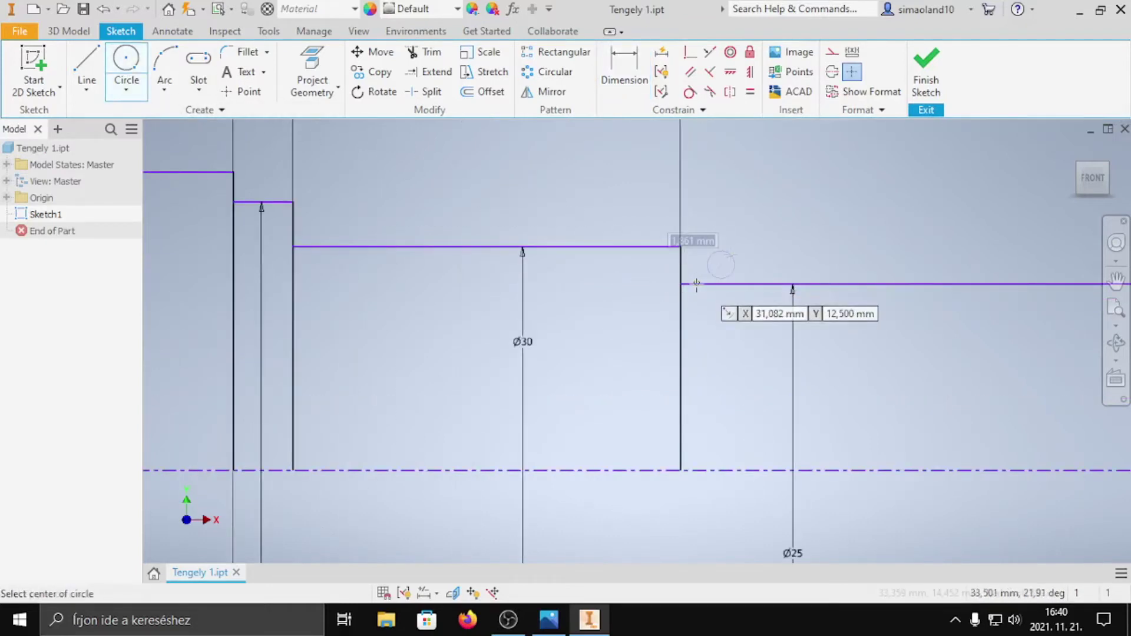
click(721, 266)
scroll(721, 265, up, 2)
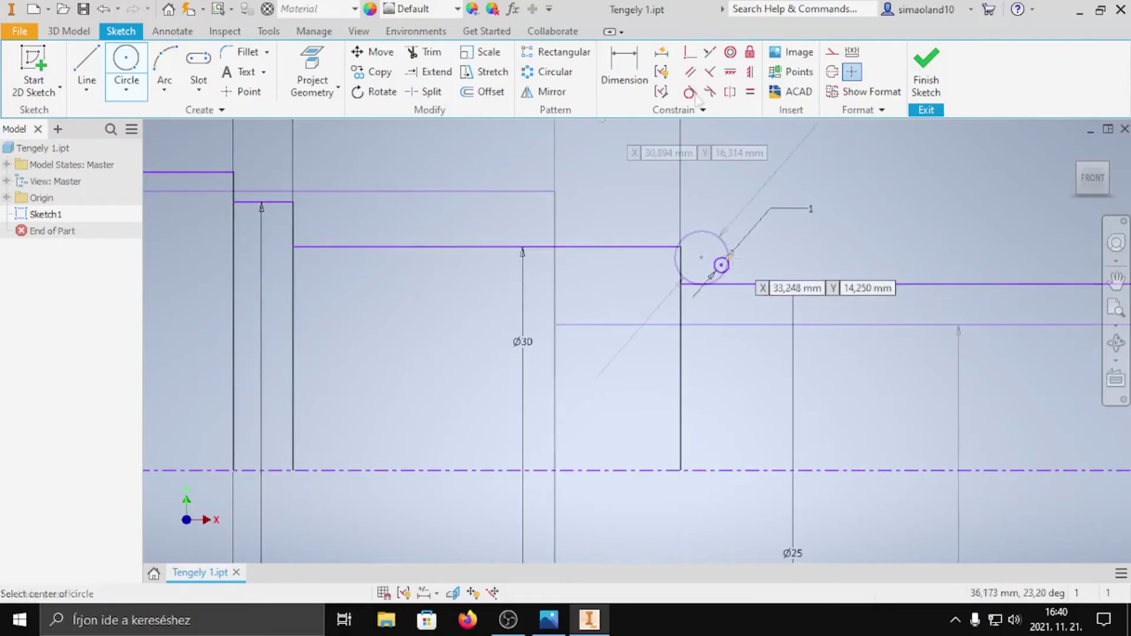
scroll(707, 259, up, 3)
click(720, 238)
click(689, 93)
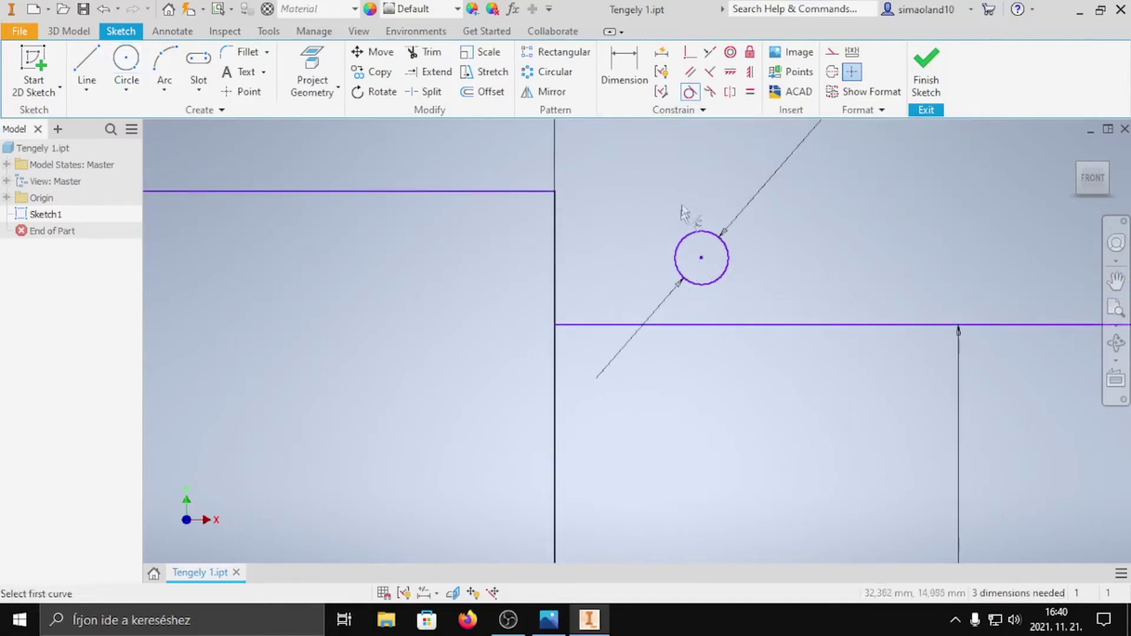
click(677, 268)
click(556, 275)
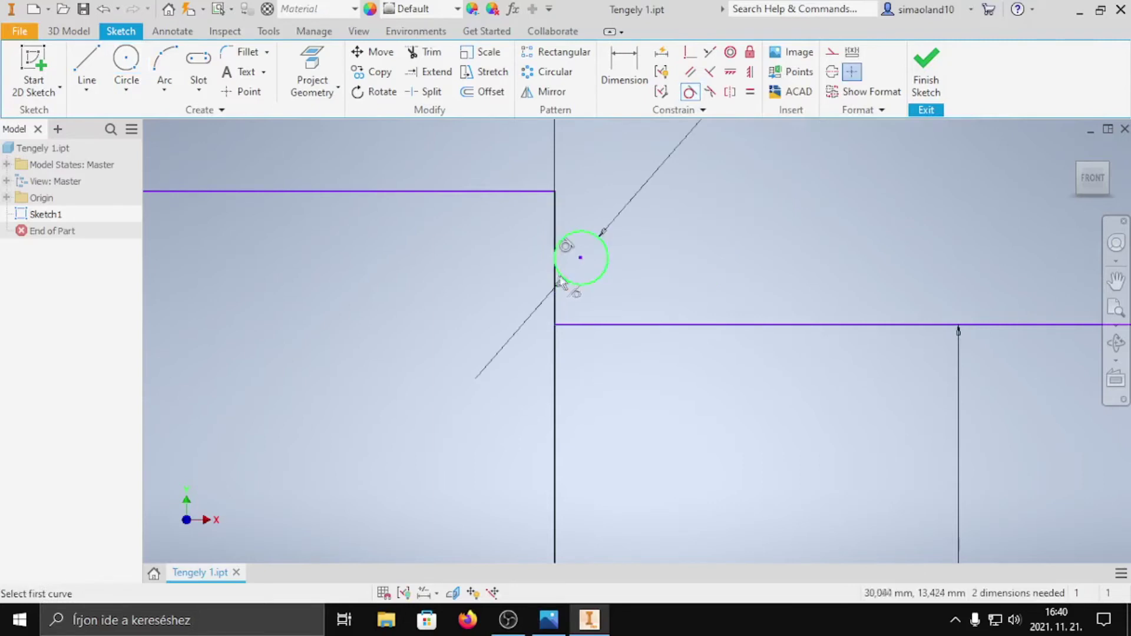
click(578, 324)
key(Escape)
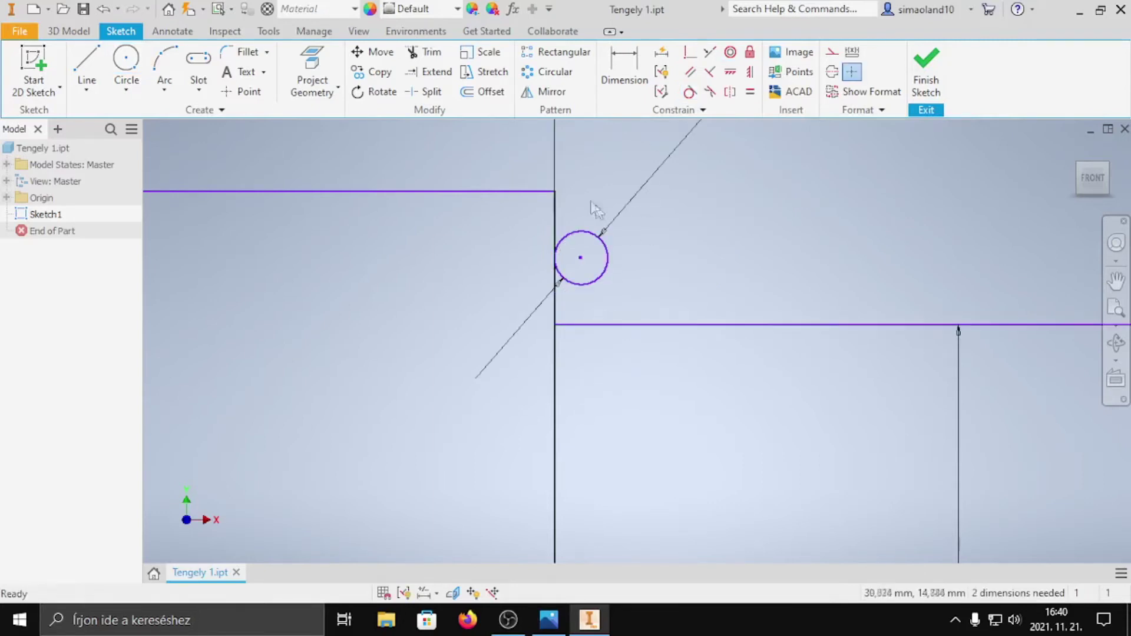
- Move the circle's centre onto the step line, trim the line inside it, and finish the sketch
drag(580, 264, 580, 326)
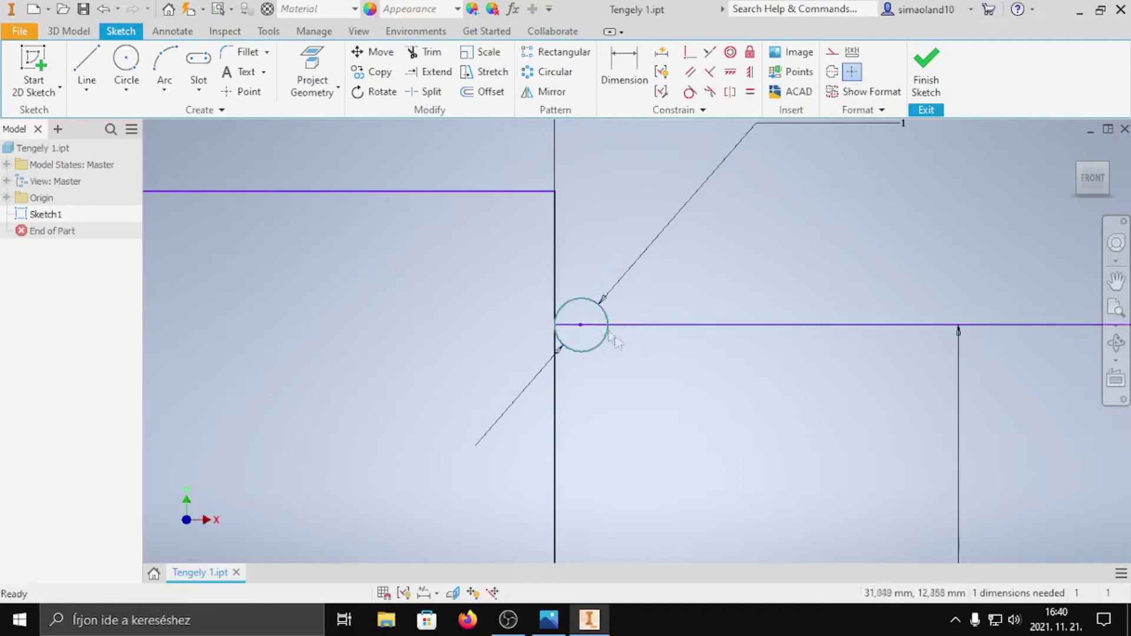
click(441, 60)
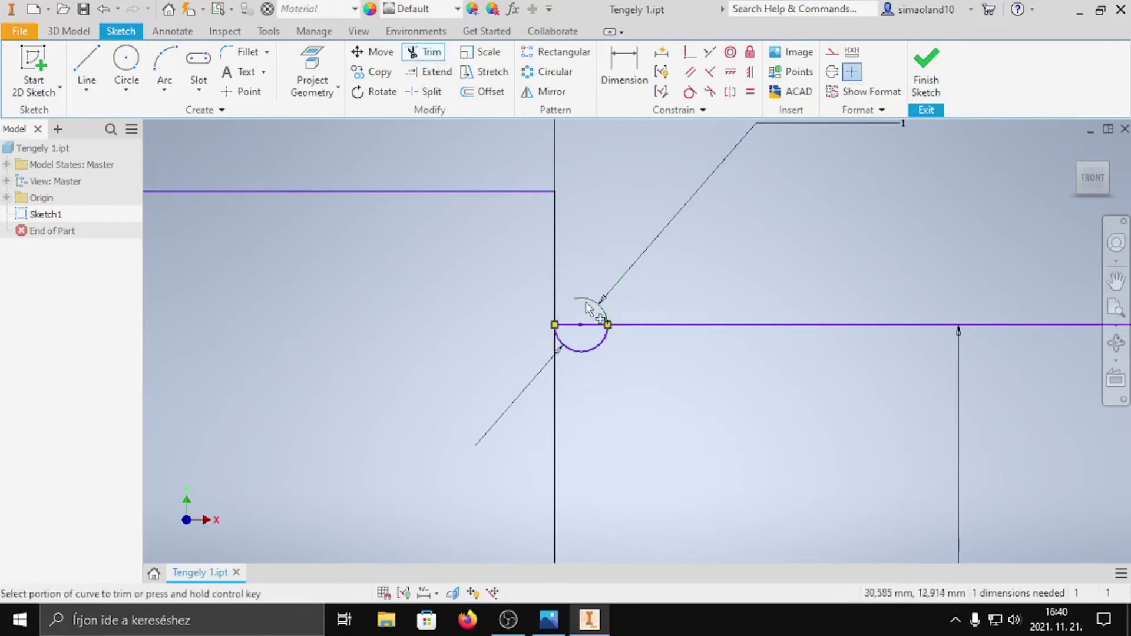
click(593, 329)
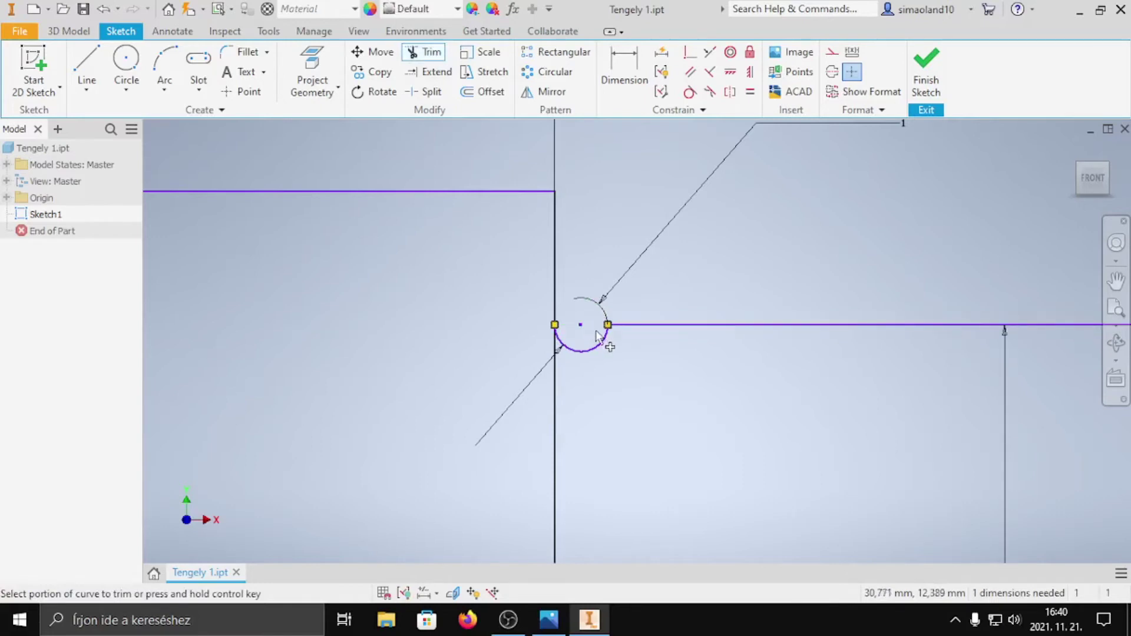
scroll(687, 213, down, 3)
scroll(613, 227, down, 2)
scroll(613, 227, down, 2)
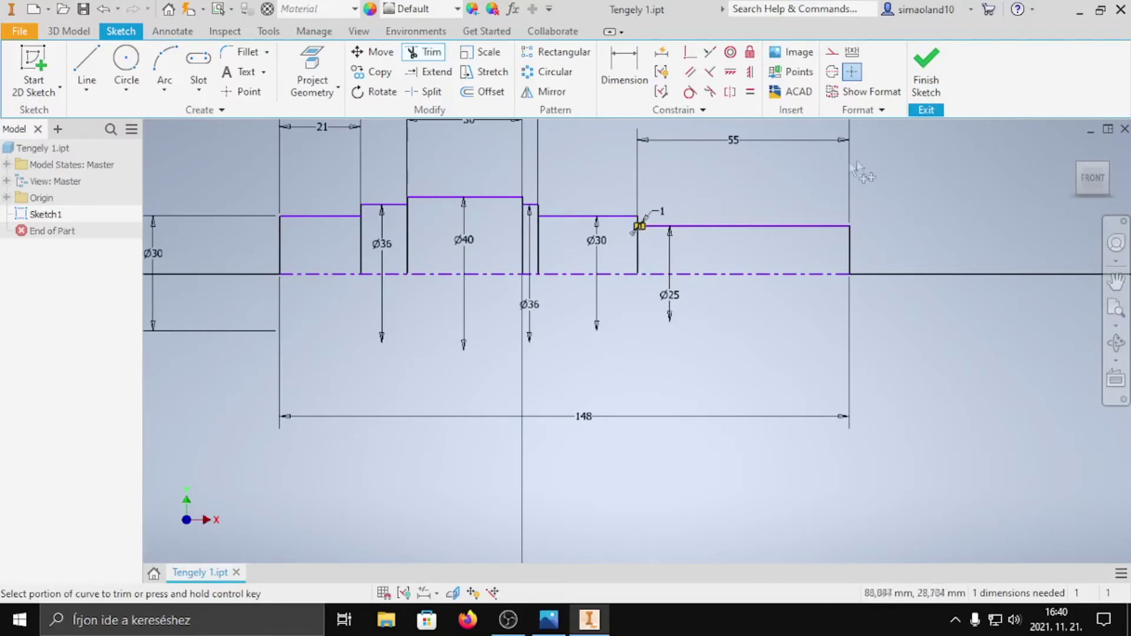
click(926, 71)
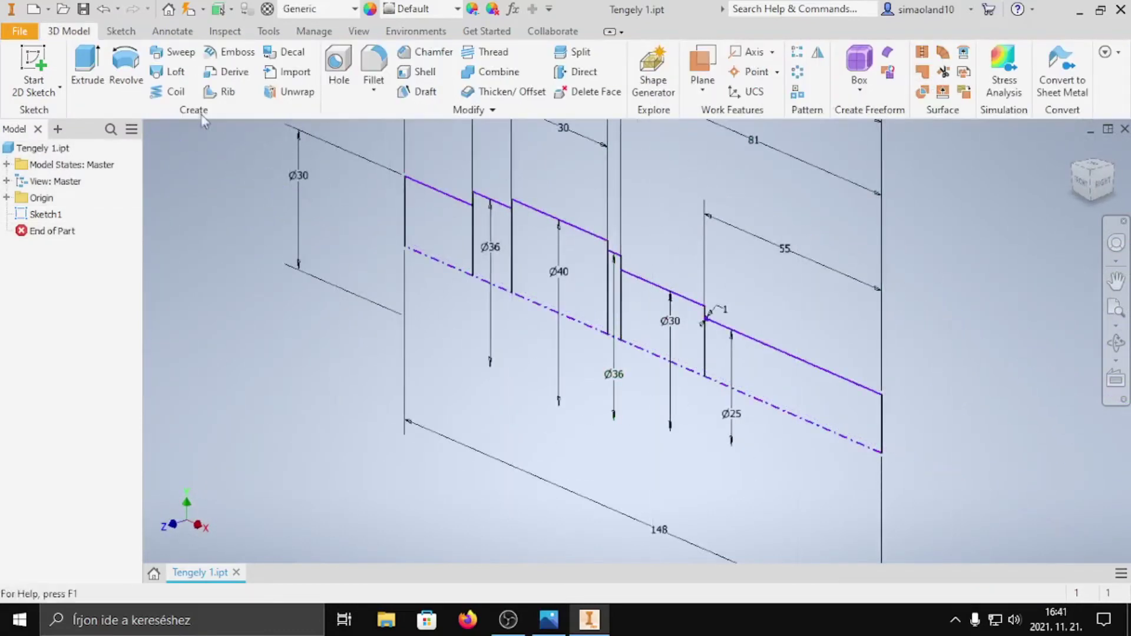
- Revolve the six step regions (Ø36, Ø40, Ø36, Ø30, Ø25 and end) 360° about the centerline
click(129, 87)
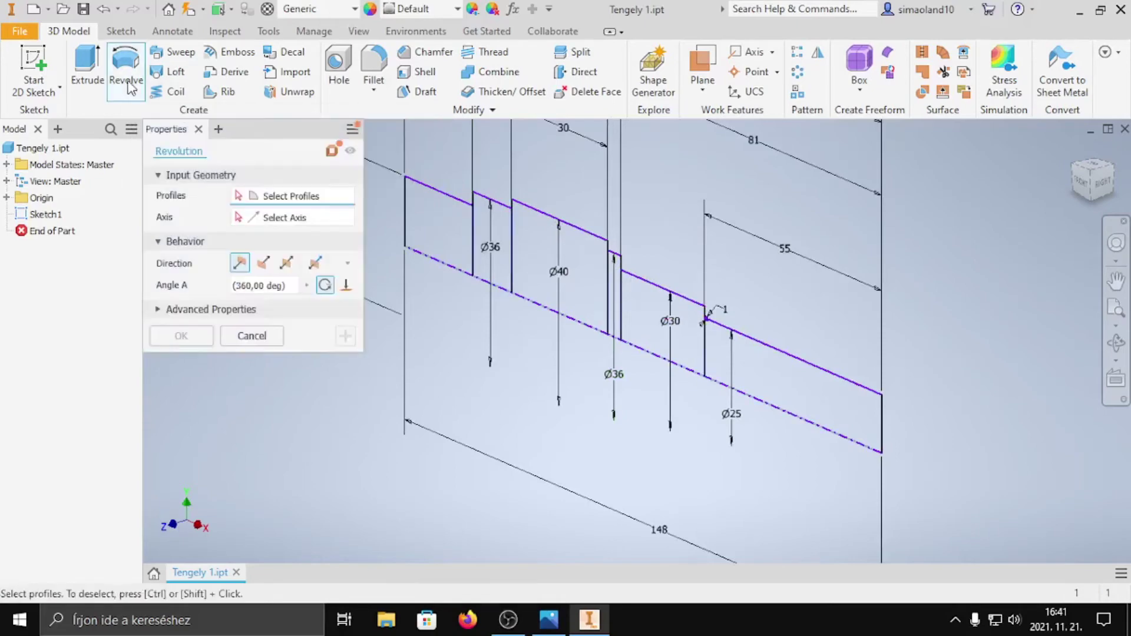
click(432, 220)
click(483, 215)
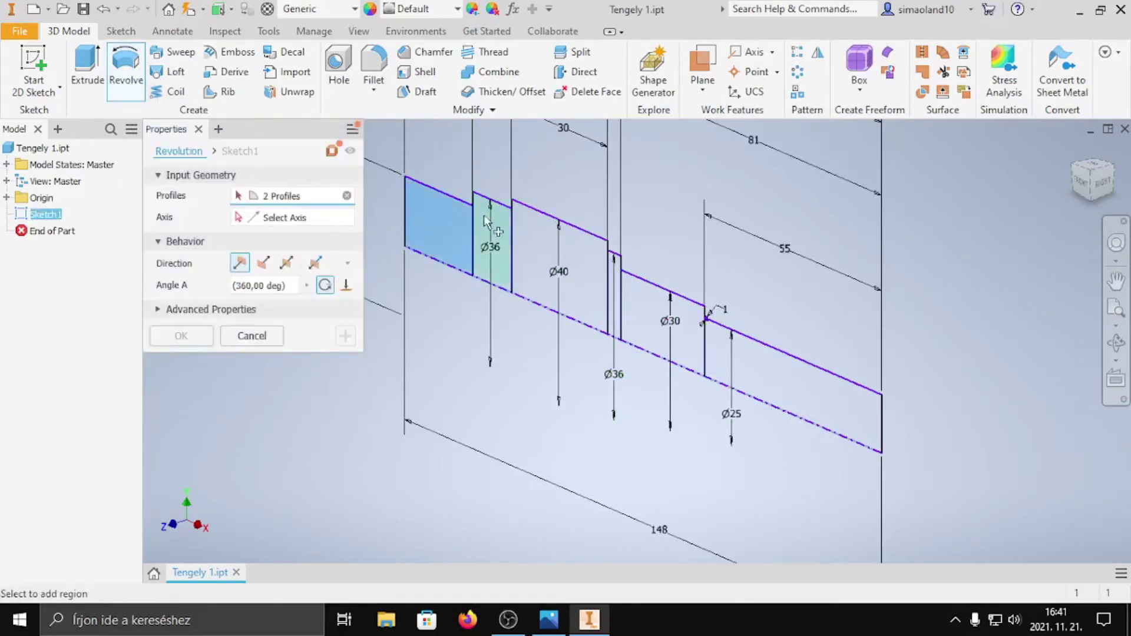
click(550, 242)
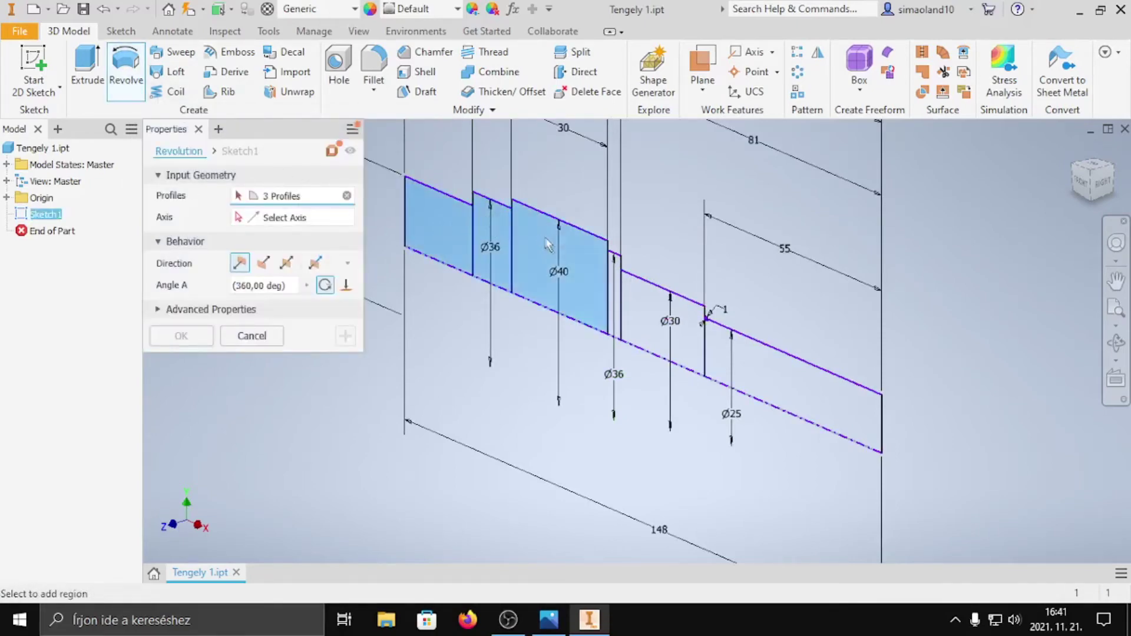
scroll(622, 280, up, 3)
click(626, 282)
click(670, 316)
scroll(564, 279, down, 2)
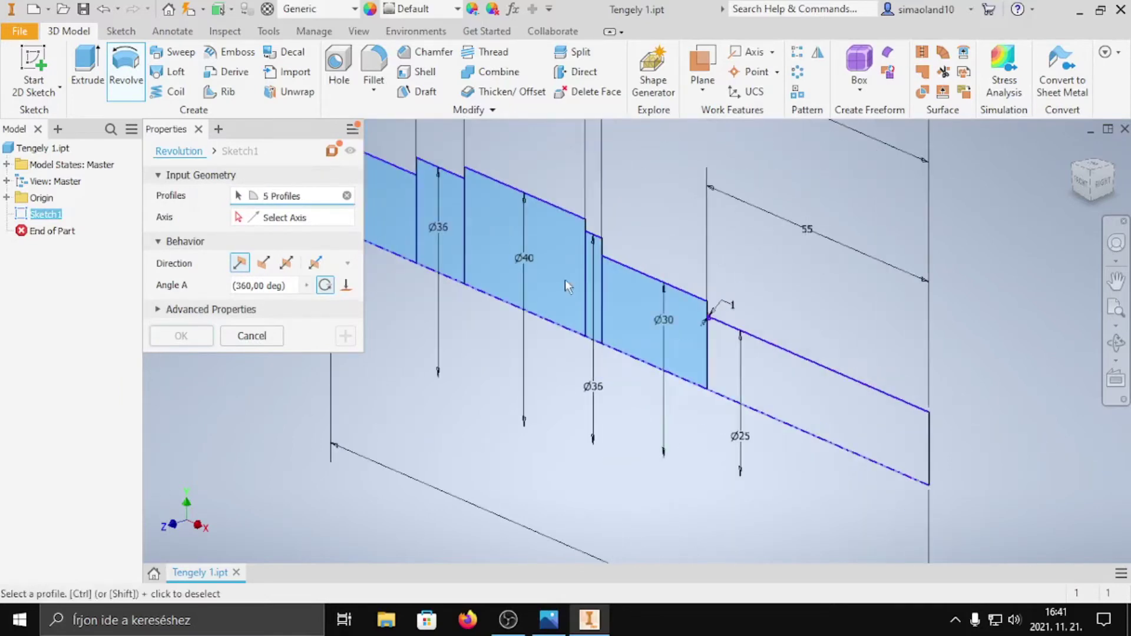
click(719, 362)
scroll(719, 331, up, 3)
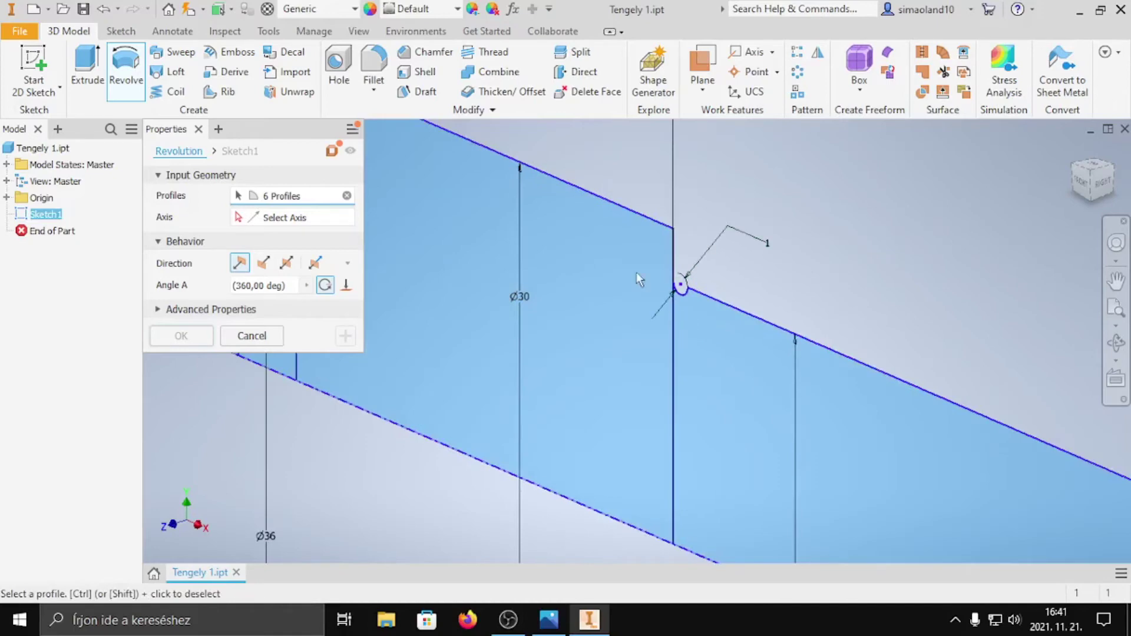
scroll(636, 272, down, 3)
scroll(636, 272, down, 2)
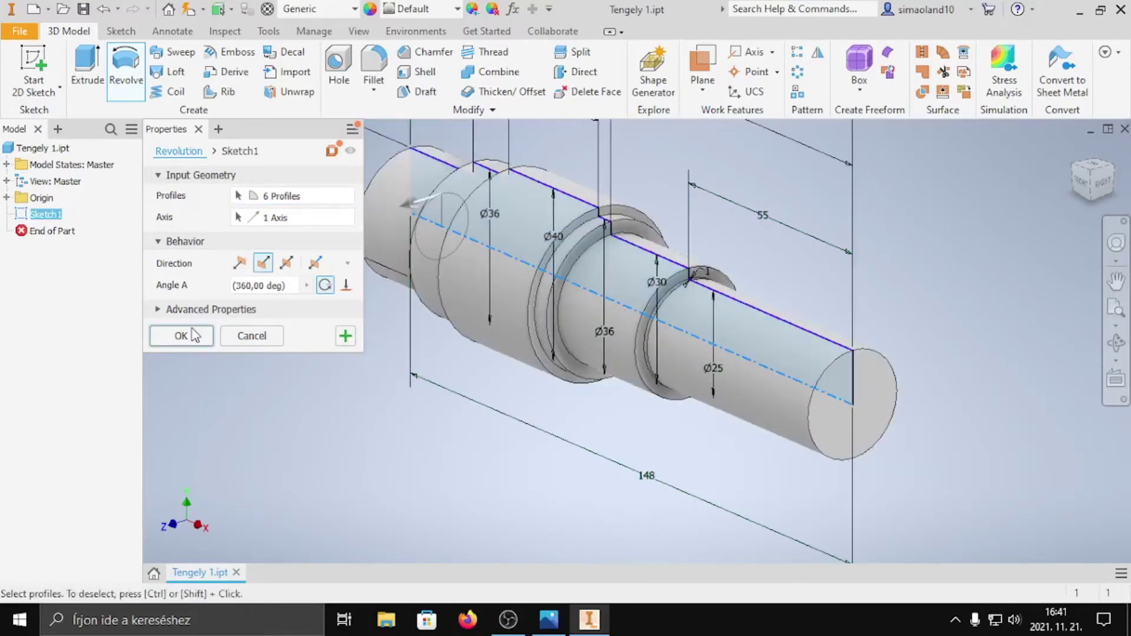
click(210, 337)
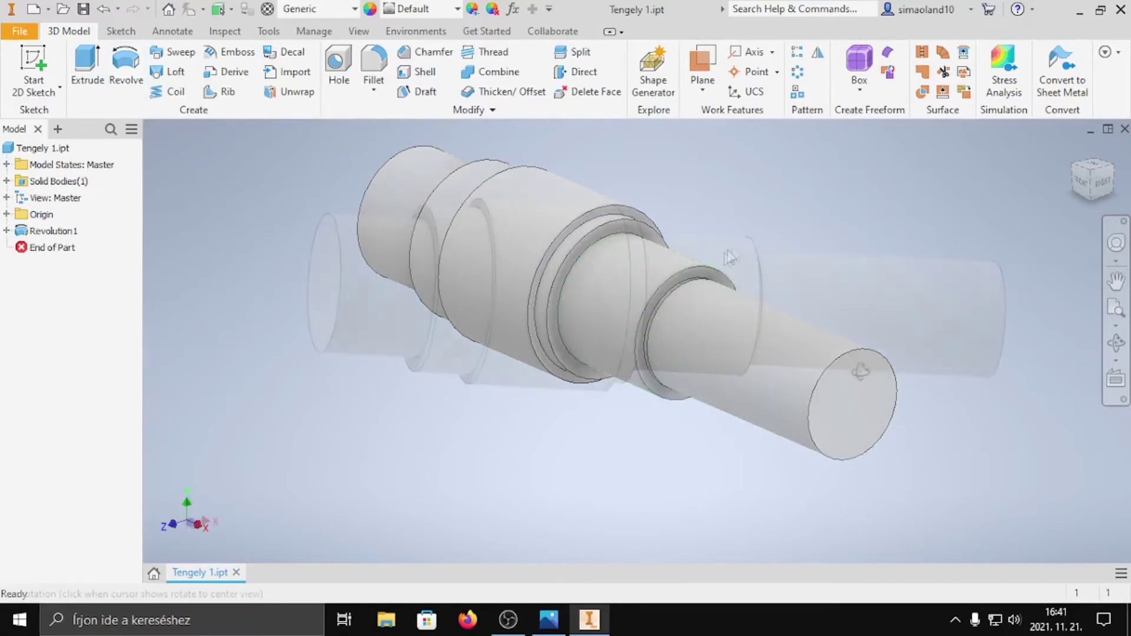
shift+middle_drag(786, 260, 800, 242)
- Chamfer the left and right end edges of the shaft at 2 mm distance
click(435, 56)
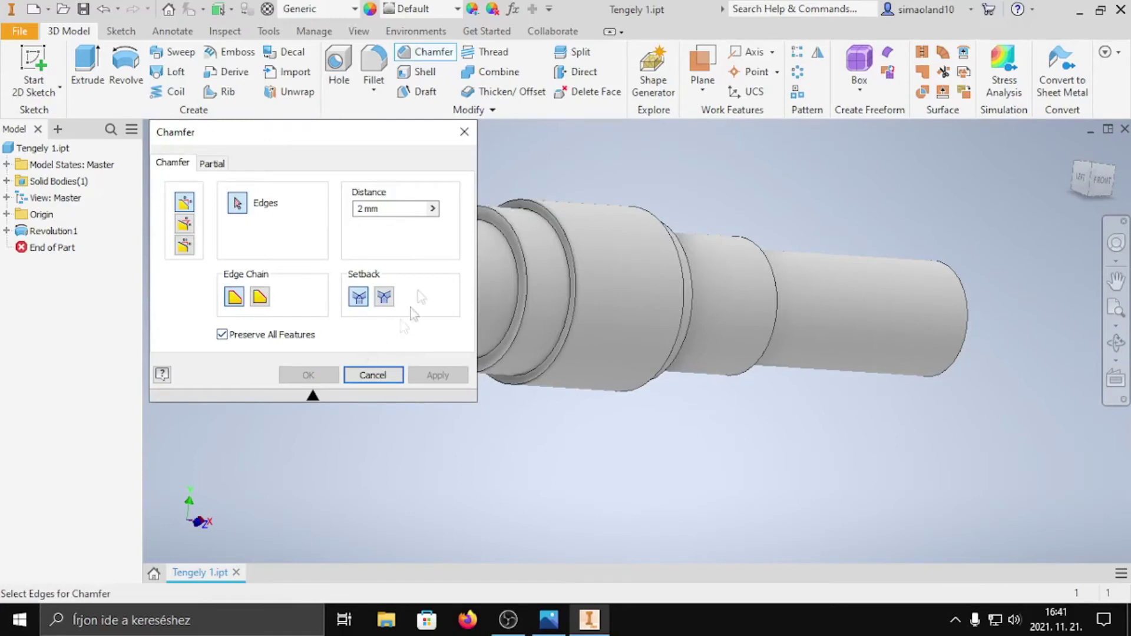
drag(383, 139, 269, 139)
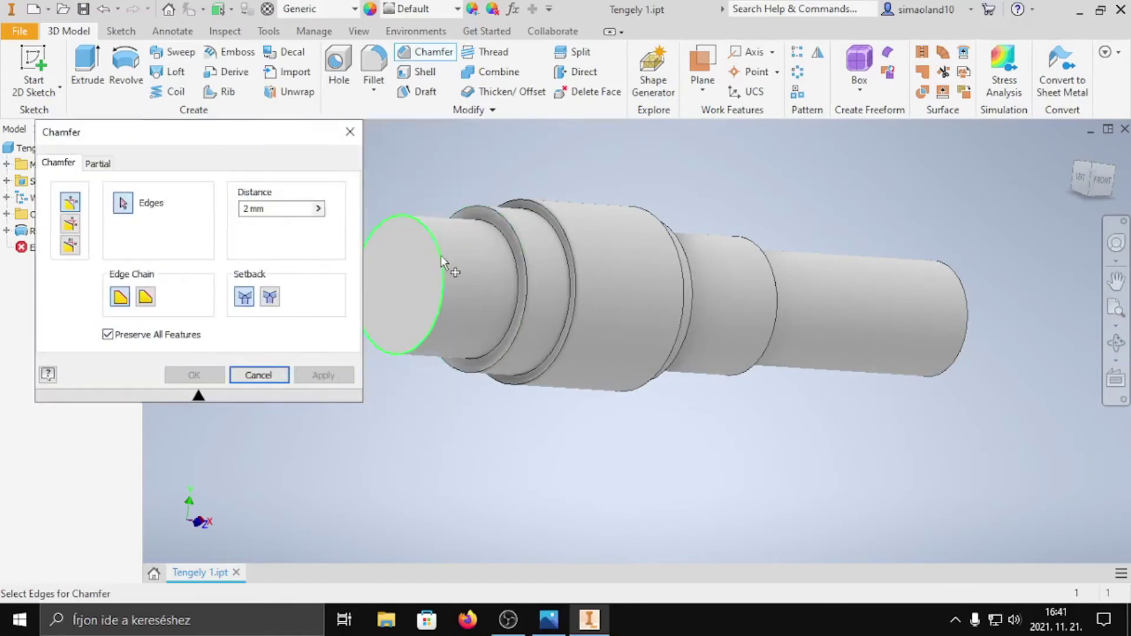
click(442, 261)
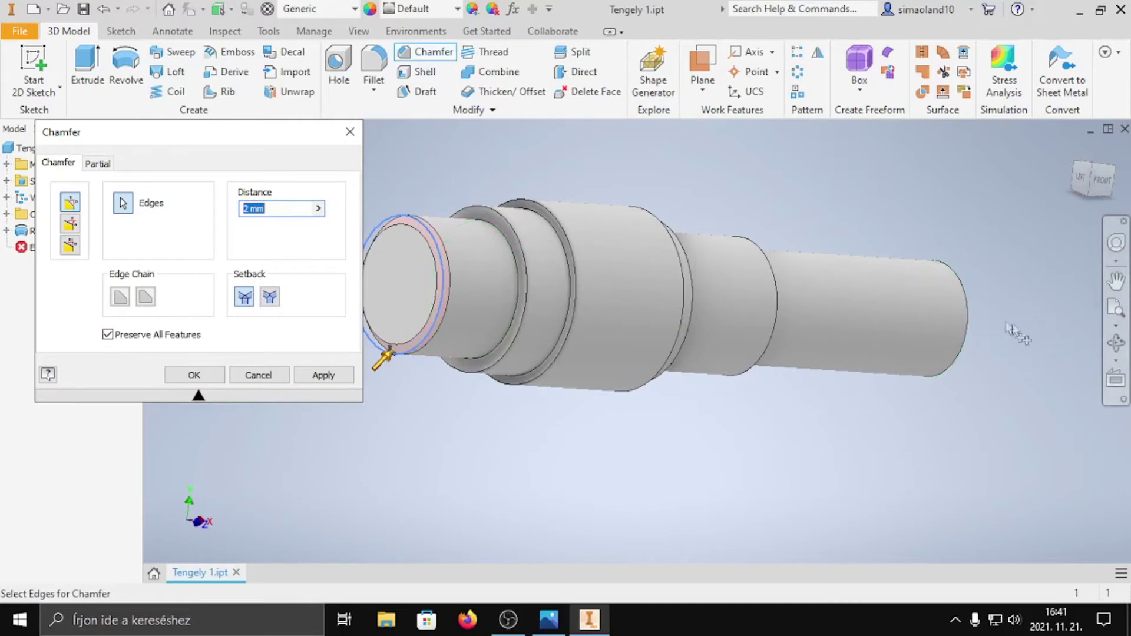
click(1116, 343)
drag(943, 330, 857, 303)
click(125, 205)
click(885, 309)
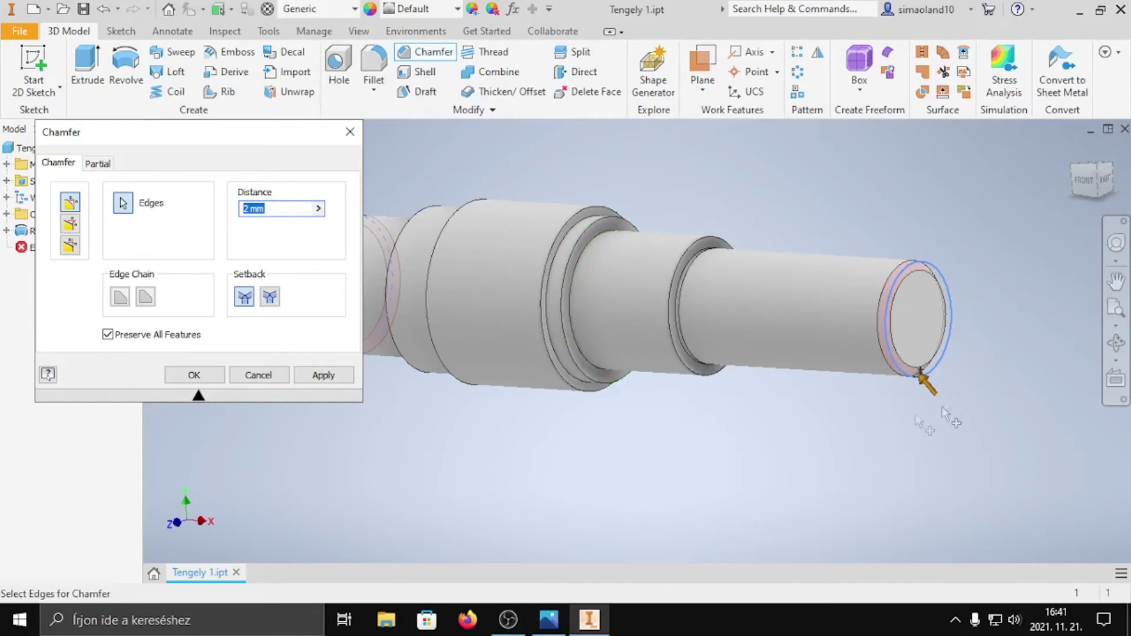
click(323, 375)
click(350, 132)
shift+middle_drag(776, 406, 916, 353)
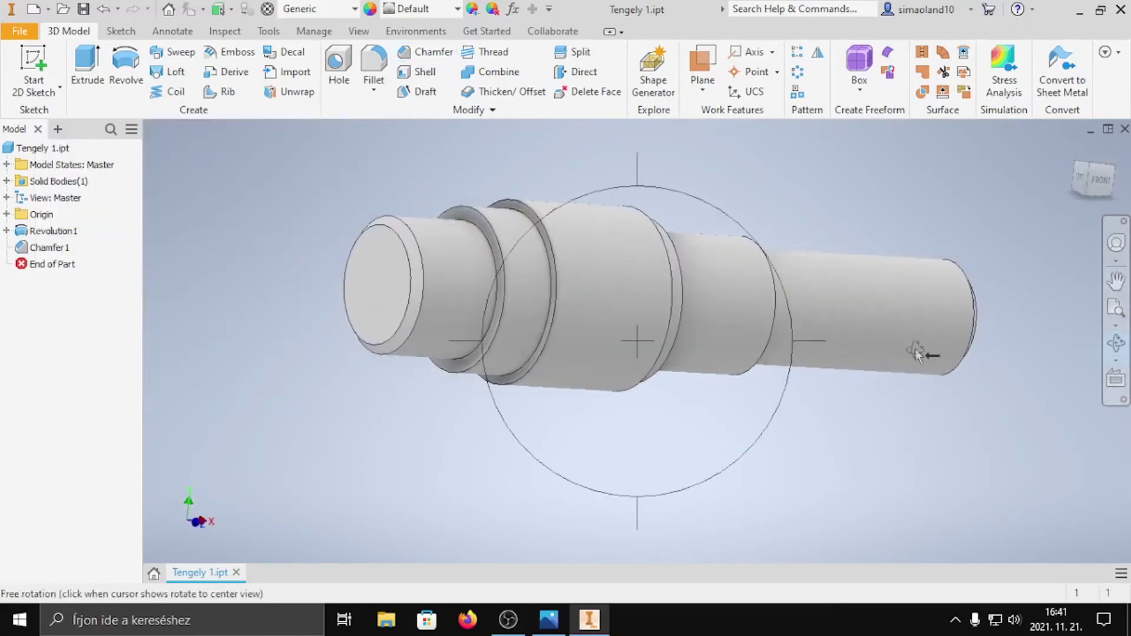
- Round two shoulder edges with a 1 mm fillet
click(377, 61)
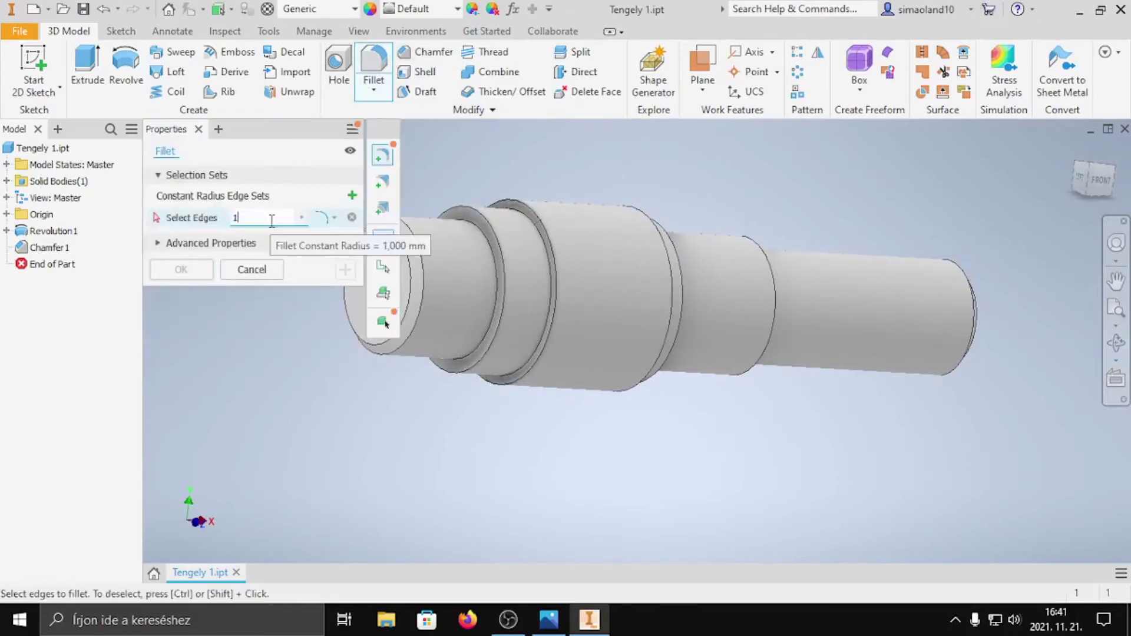
click(548, 284)
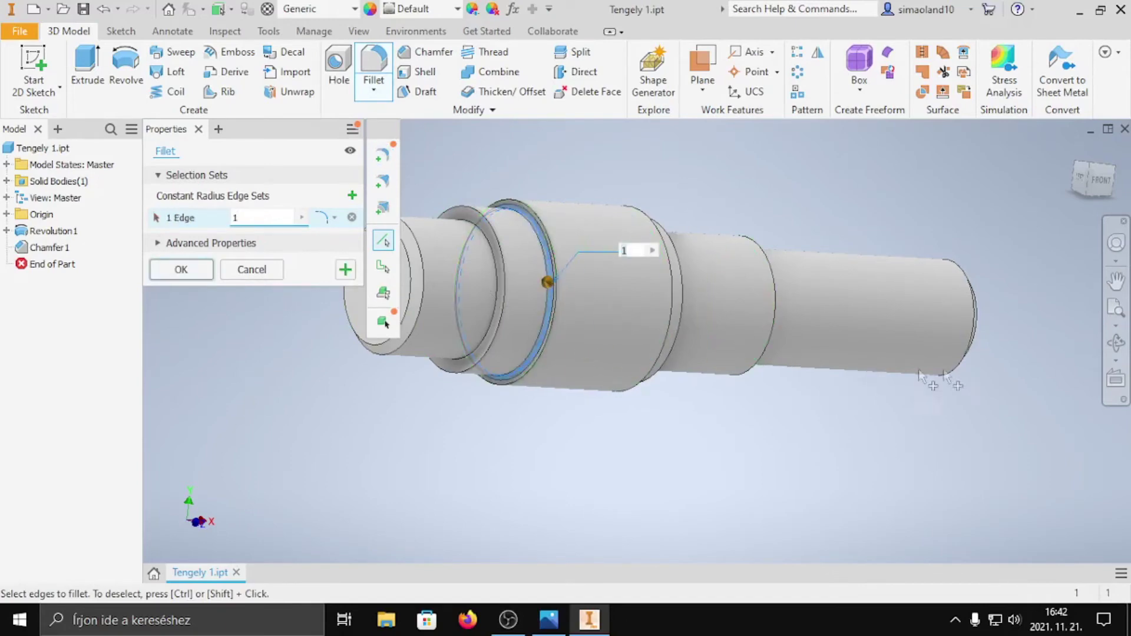
click(1115, 343)
drag(677, 330, 559, 283)
key(Escape)
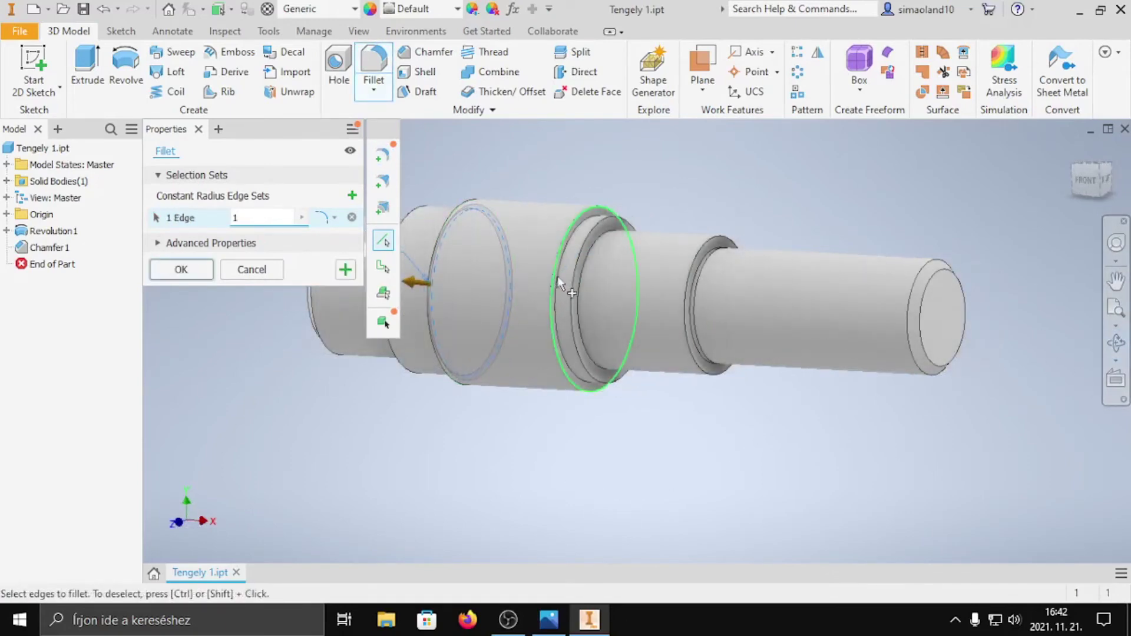
click(559, 277)
key(Return)
- Add a 0.5 mm fillet on a third shoulder edge
text(0.5)
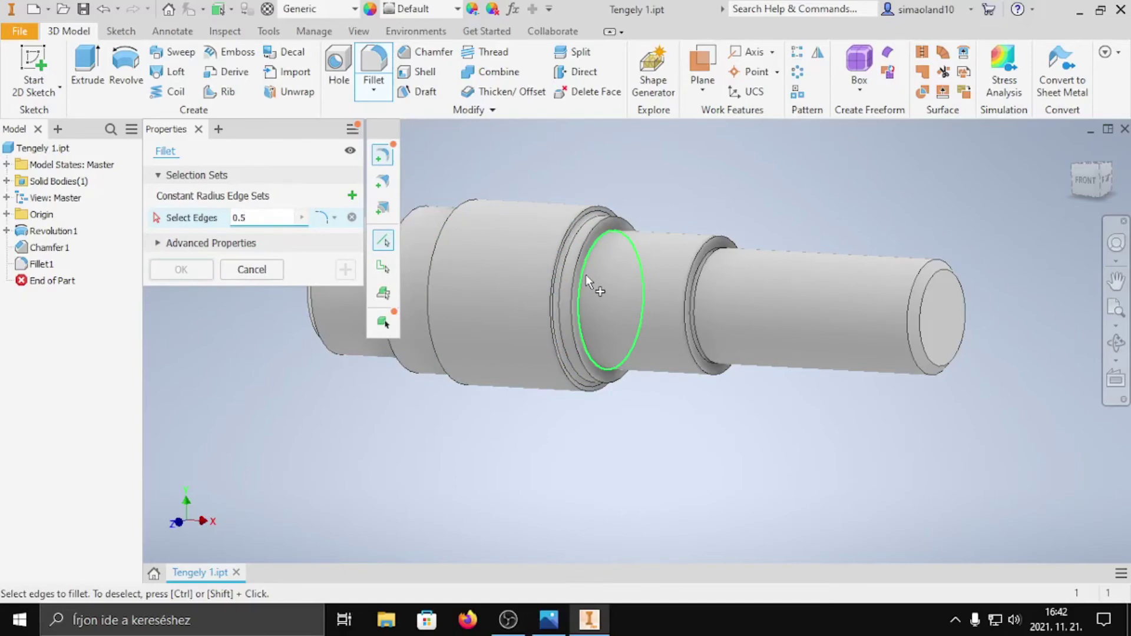
click(586, 275)
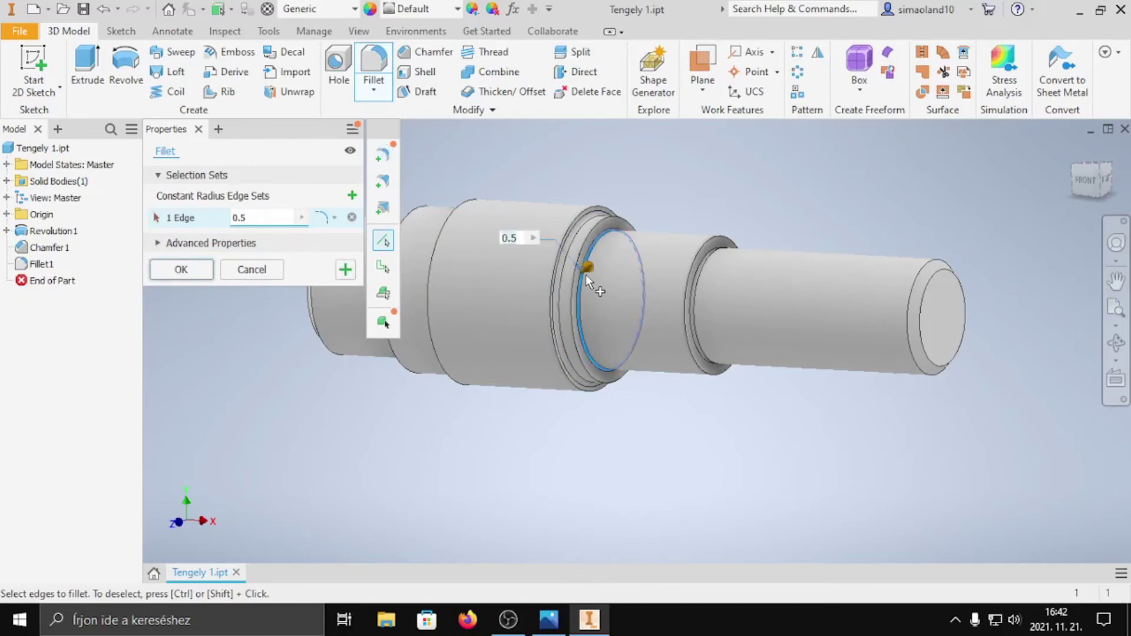
click(181, 270)
click(704, 90)
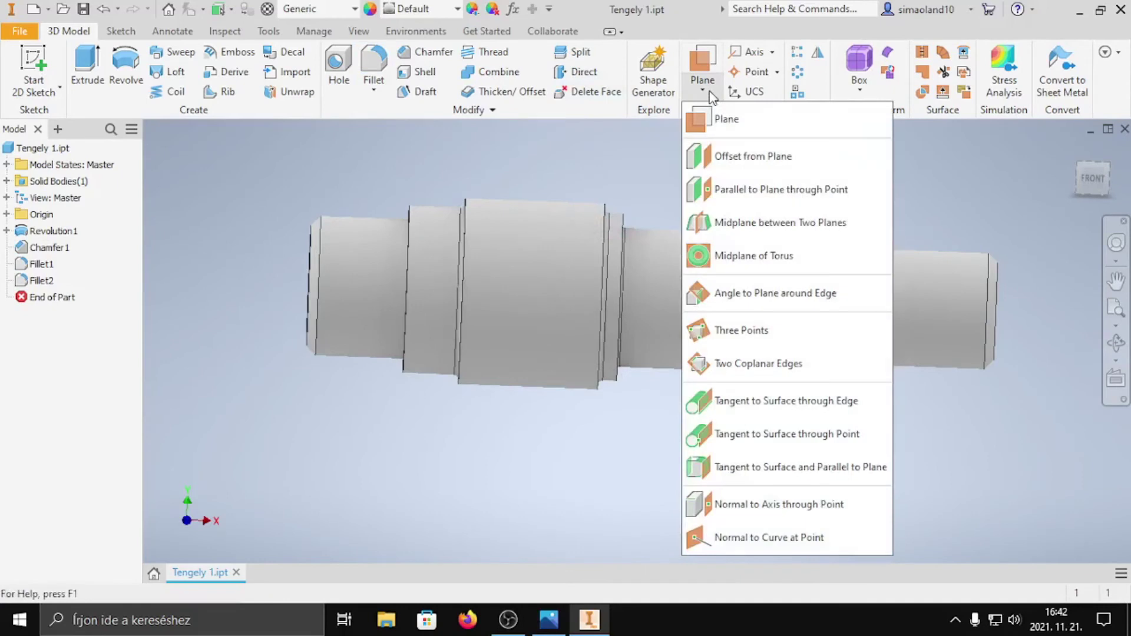
- Create Work Plane1 offset 12 mm from the XY Plane
click(724, 154)
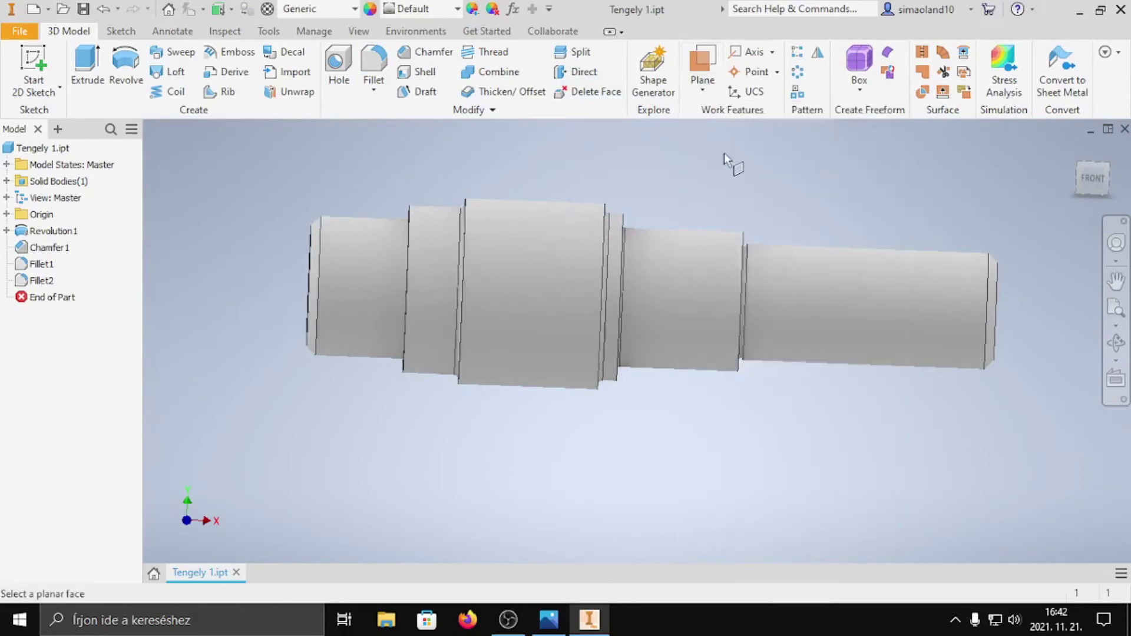
click(7, 215)
click(39, 265)
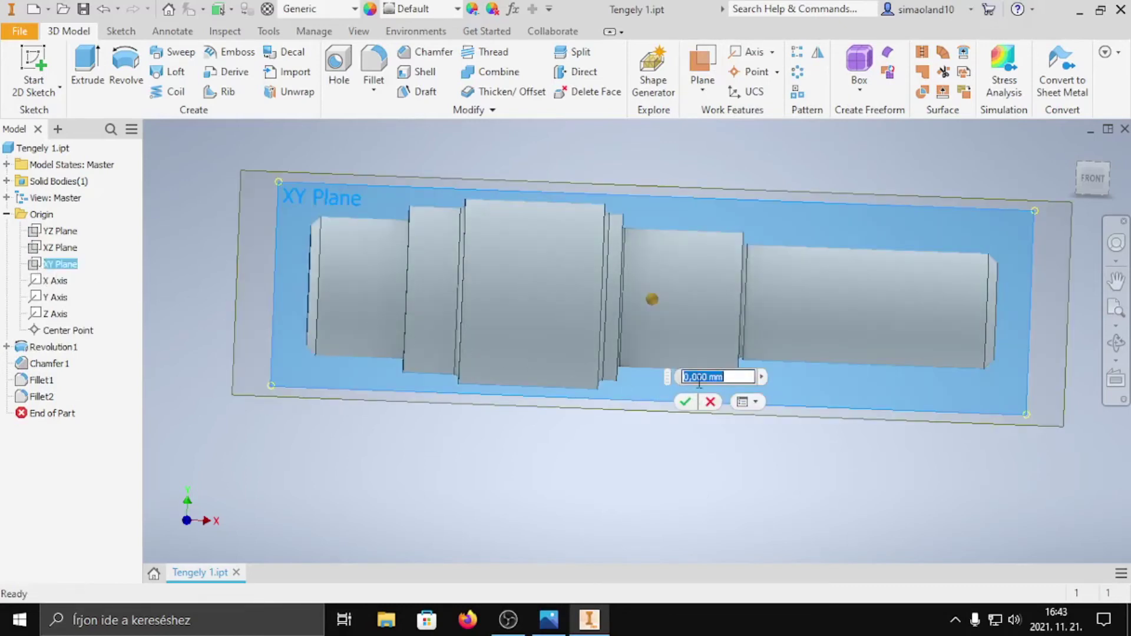
key(Return)
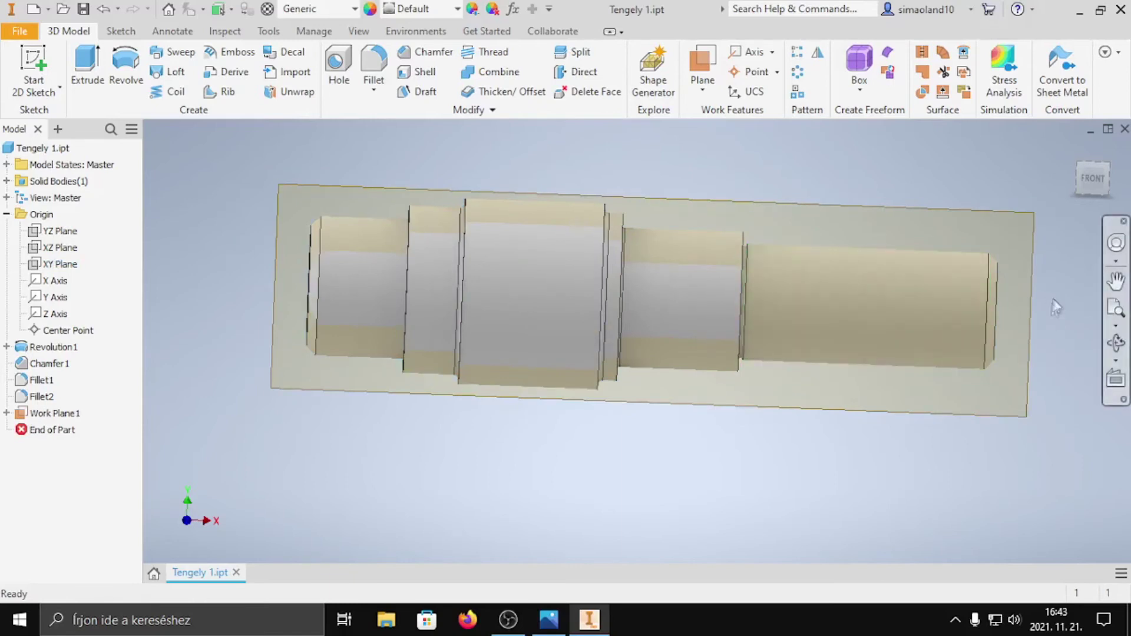
- Start a new 2D sketch on Work Plane1
click(1116, 343)
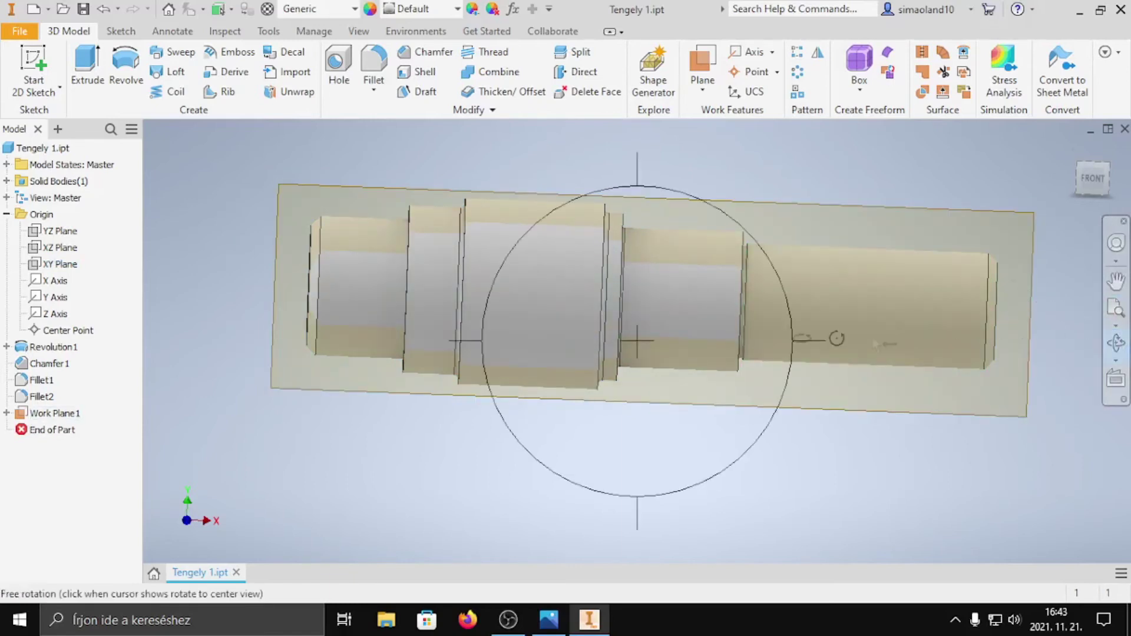
drag(927, 344, 508, 346)
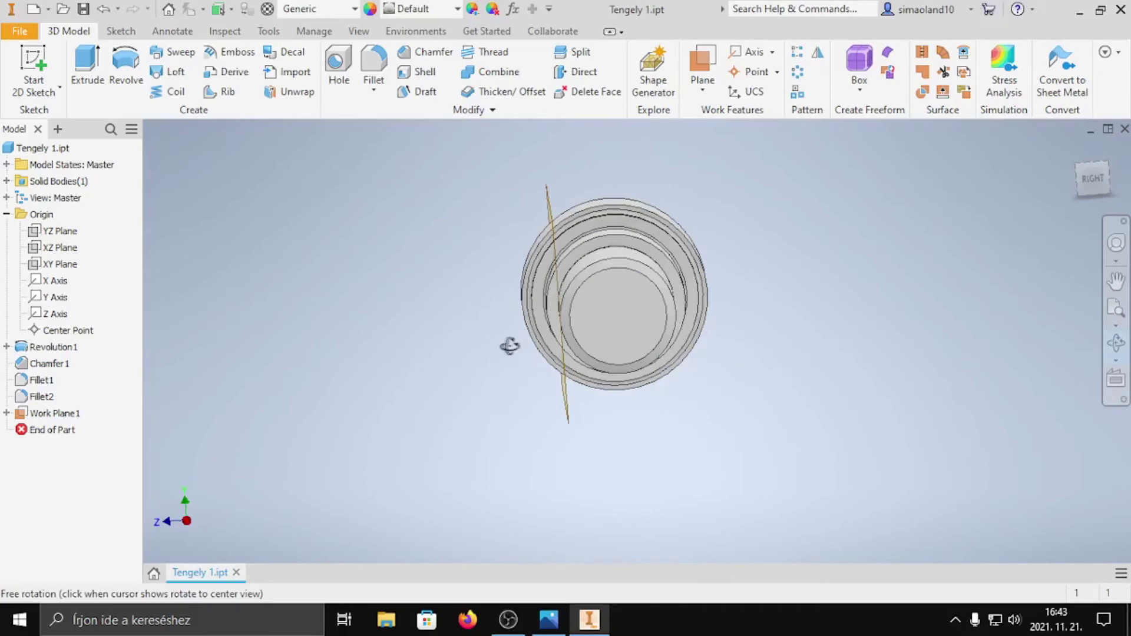
drag(508, 346, 919, 345)
click(61, 87)
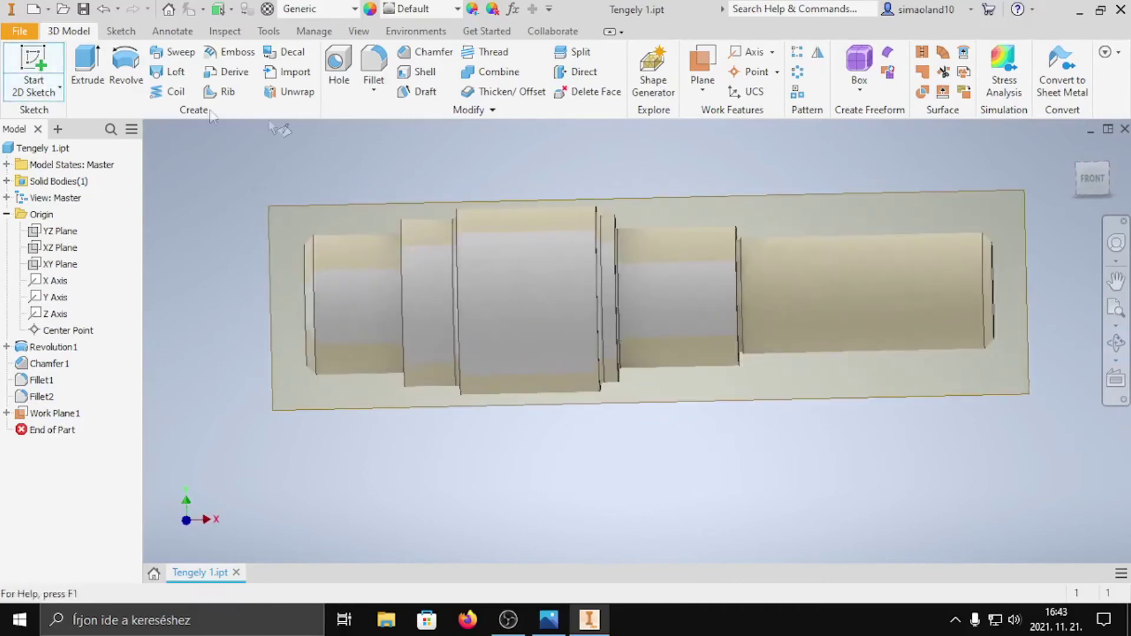
click(1019, 200)
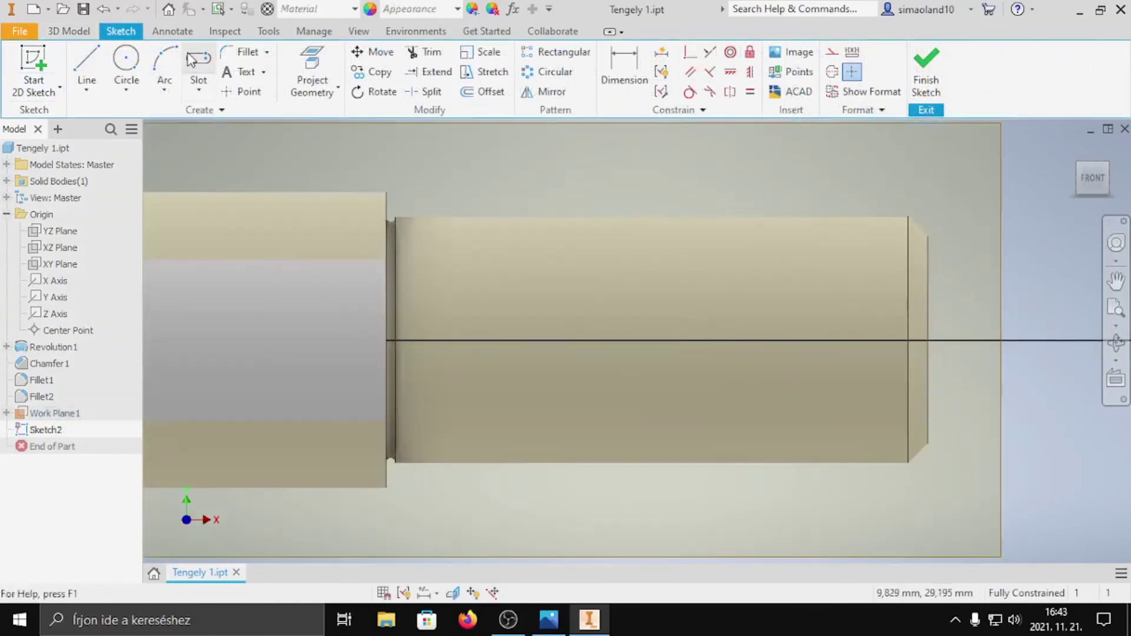
- Draw a center-to-center slot along the shaft axis on the end step
click(197, 96)
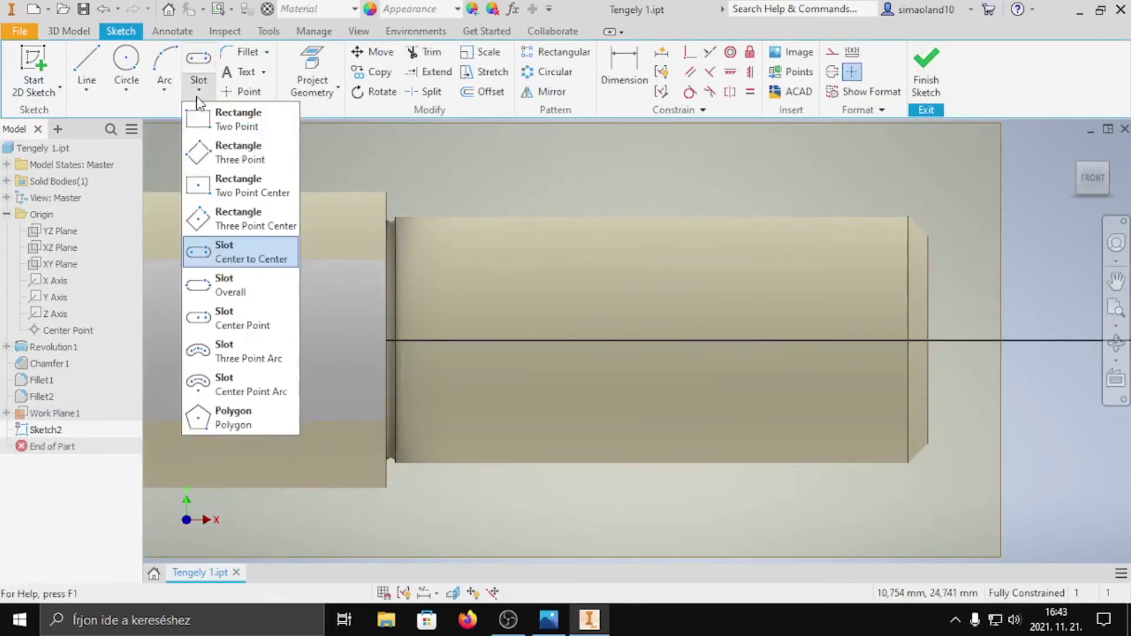
click(223, 253)
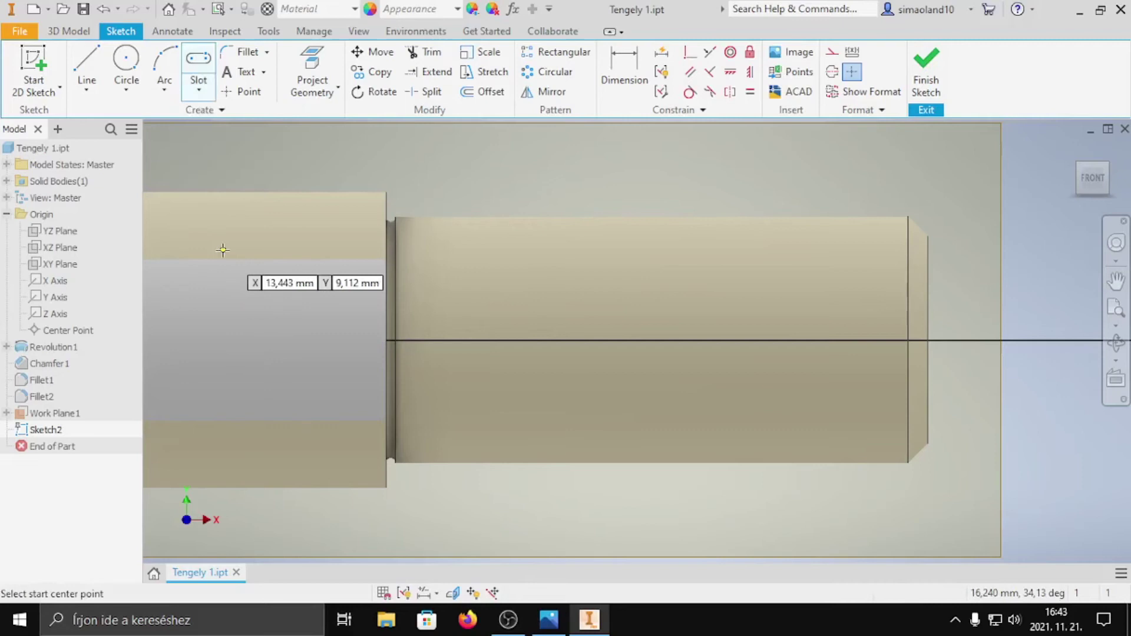
click(477, 340)
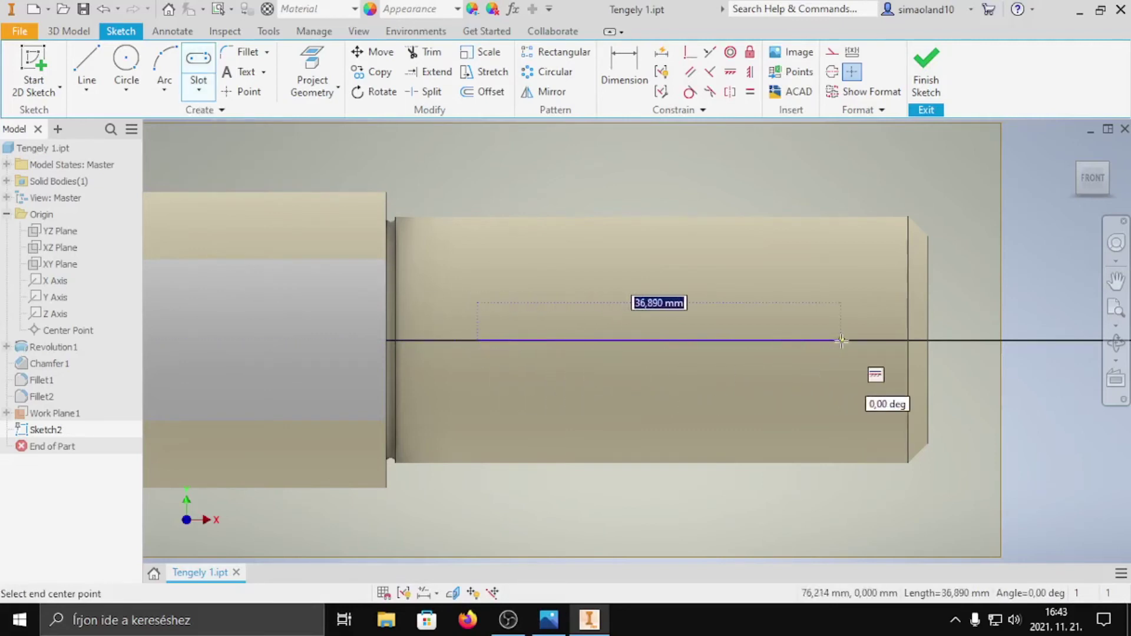
click(871, 340)
click(862, 309)
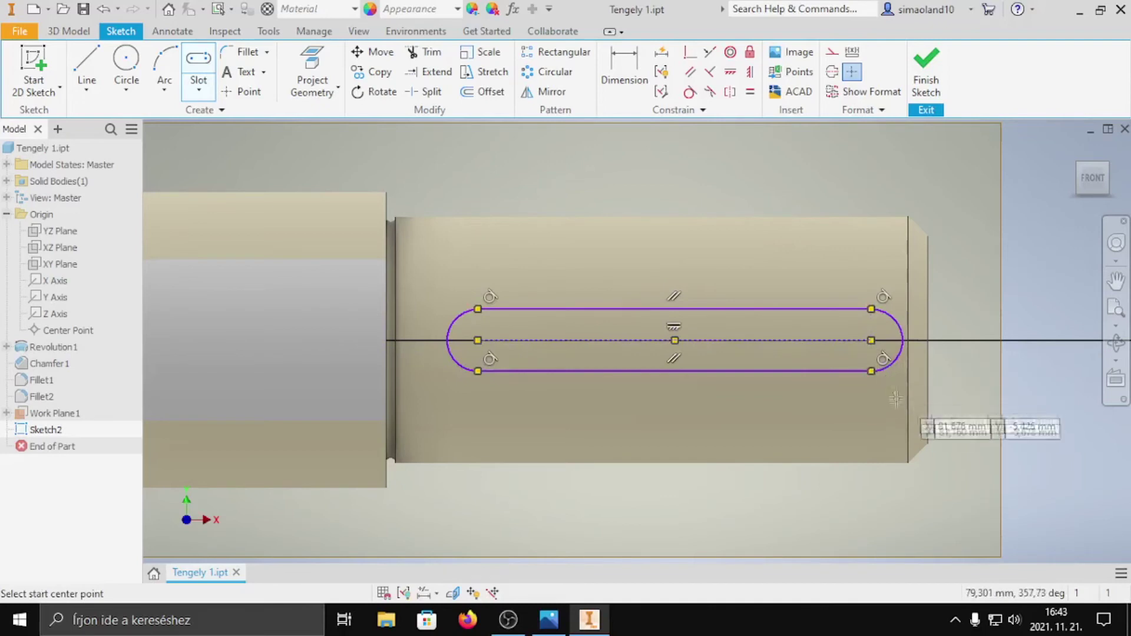
- Dimension the slot 5 mm from the shaft end and 8 mm wide
click(629, 59)
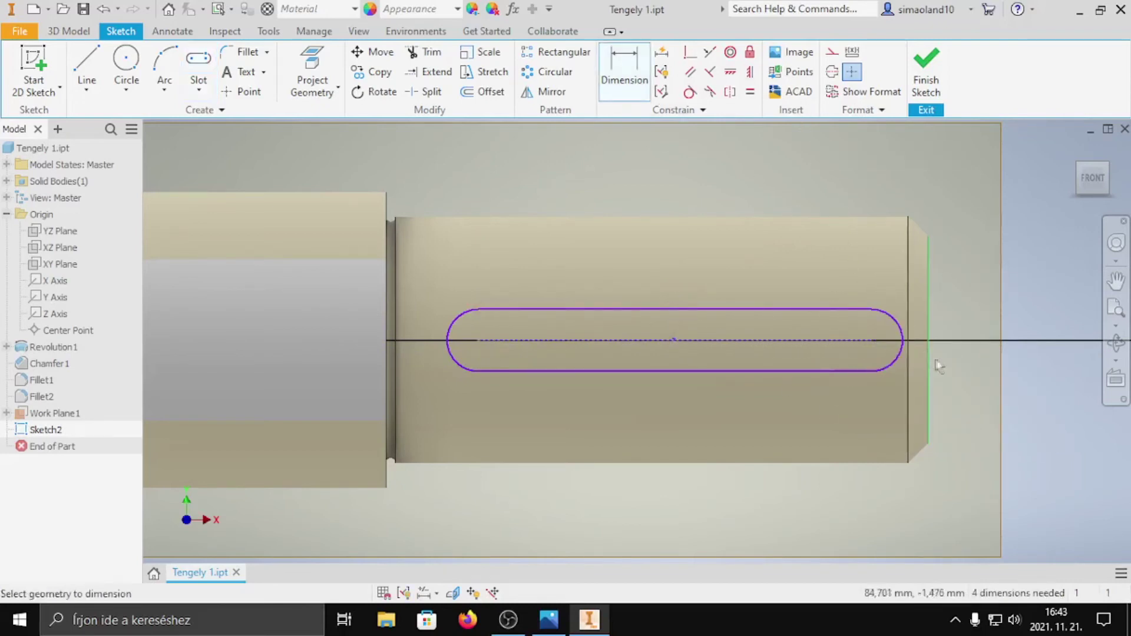
click(928, 334)
click(902, 347)
click(940, 164)
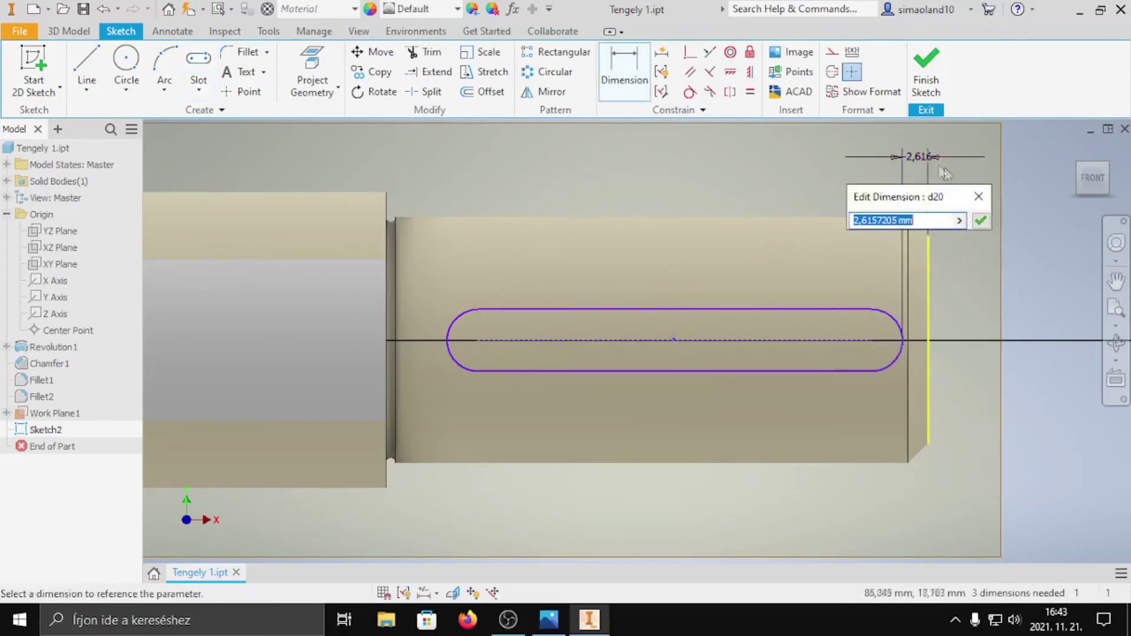
text(5)
key(Return)
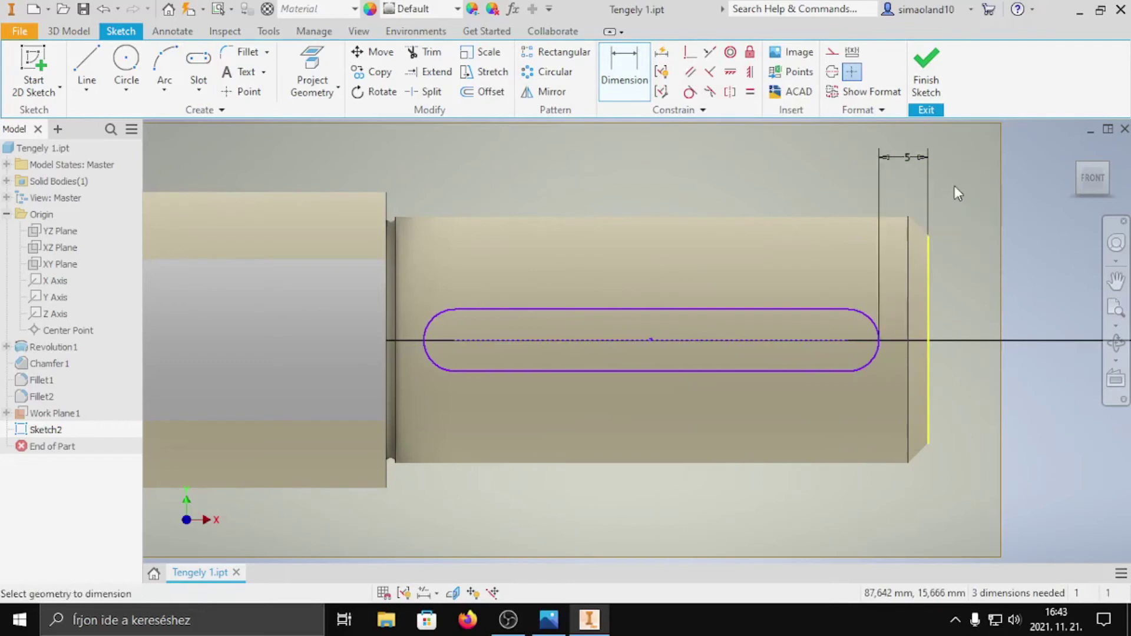
click(606, 309)
click(610, 370)
click(566, 352)
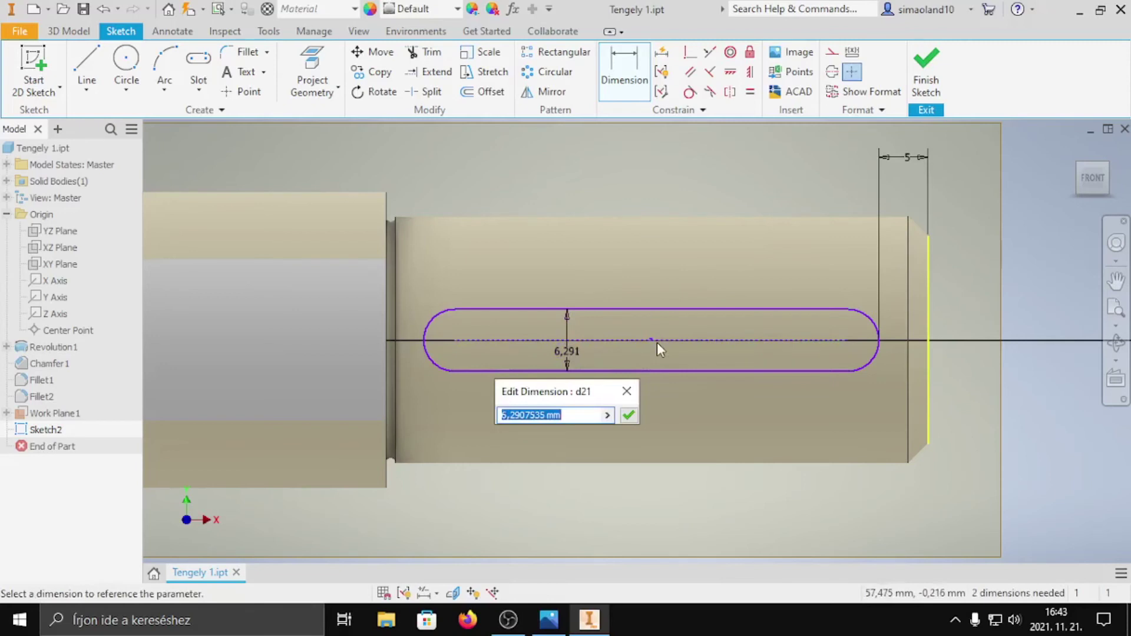
text(8)
key(Return)
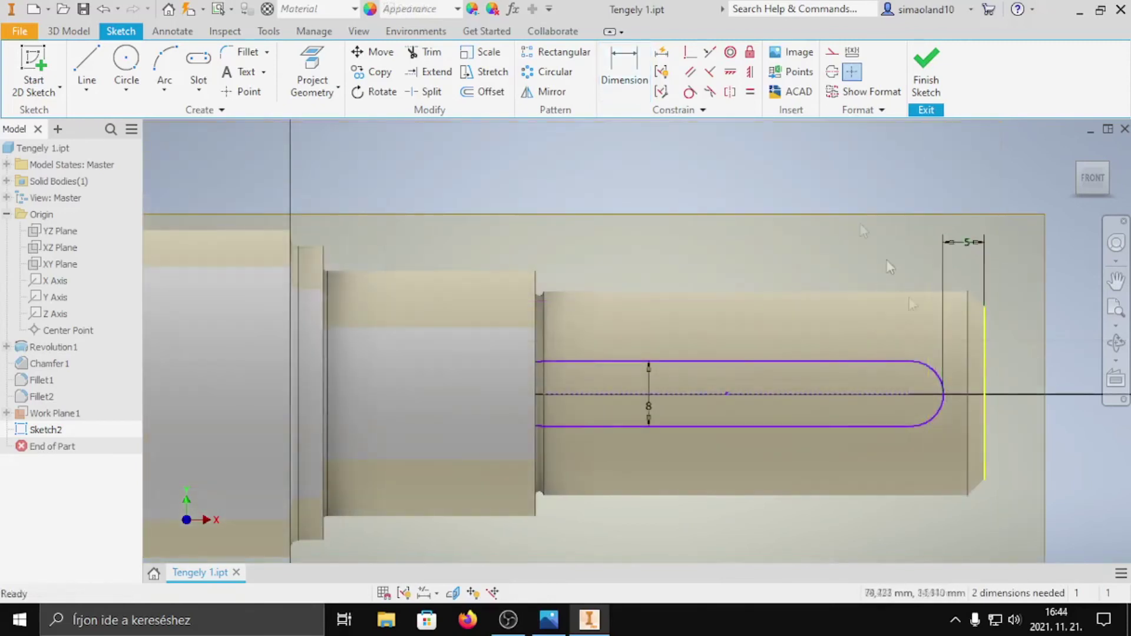
- Set the slot length to 45 mm and finish the sketch
click(947, 402)
click(512, 395)
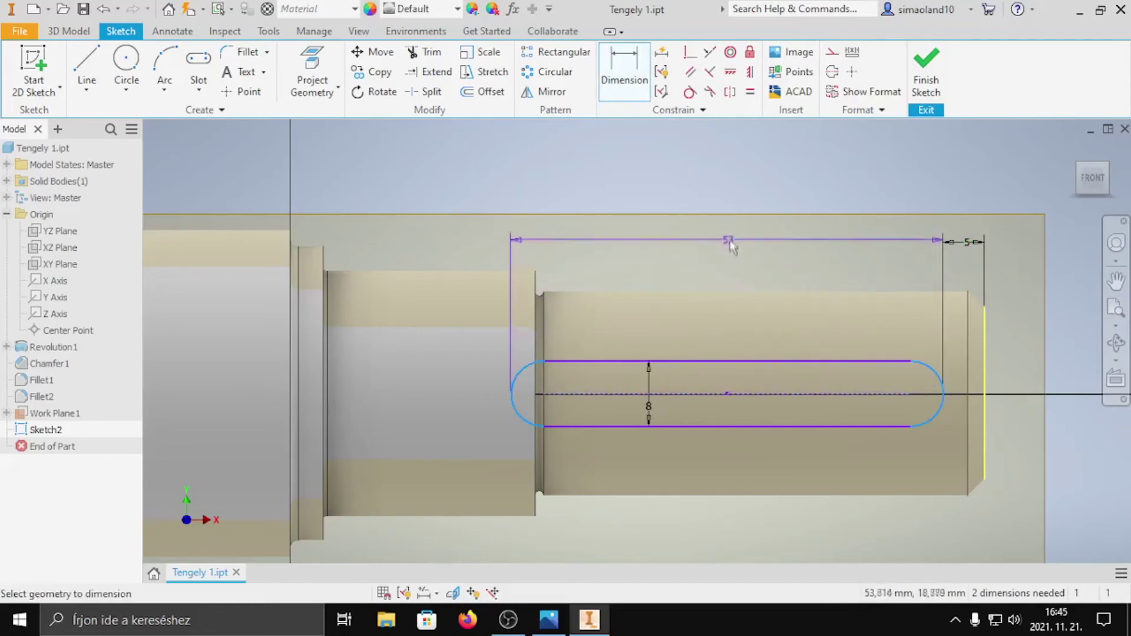
click(725, 176)
text(45)
key(Return)
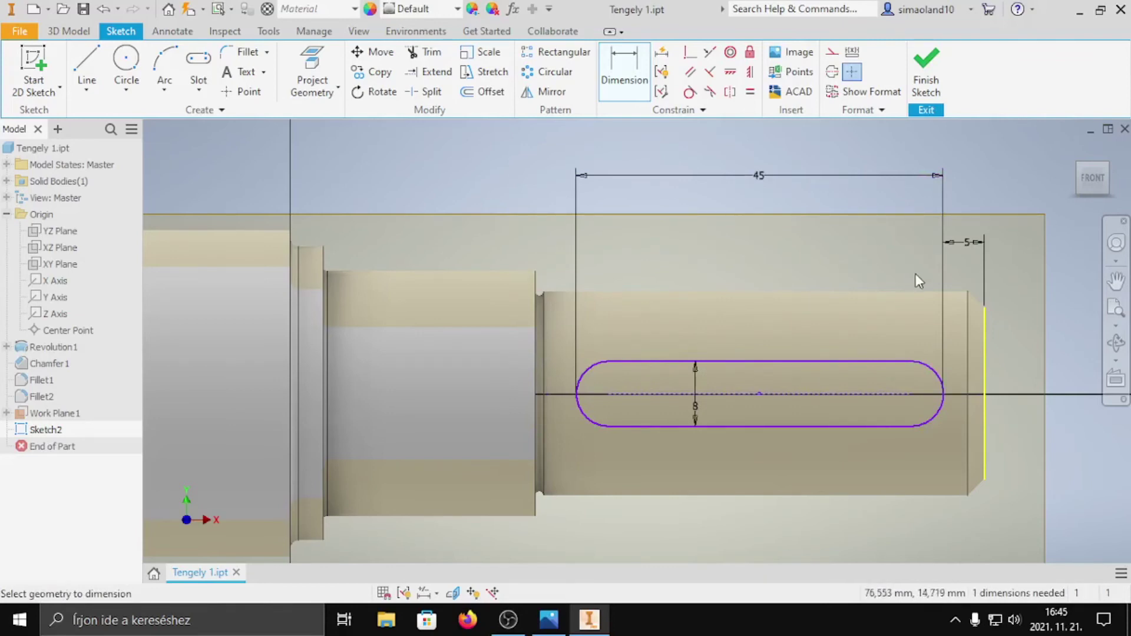
click(926, 71)
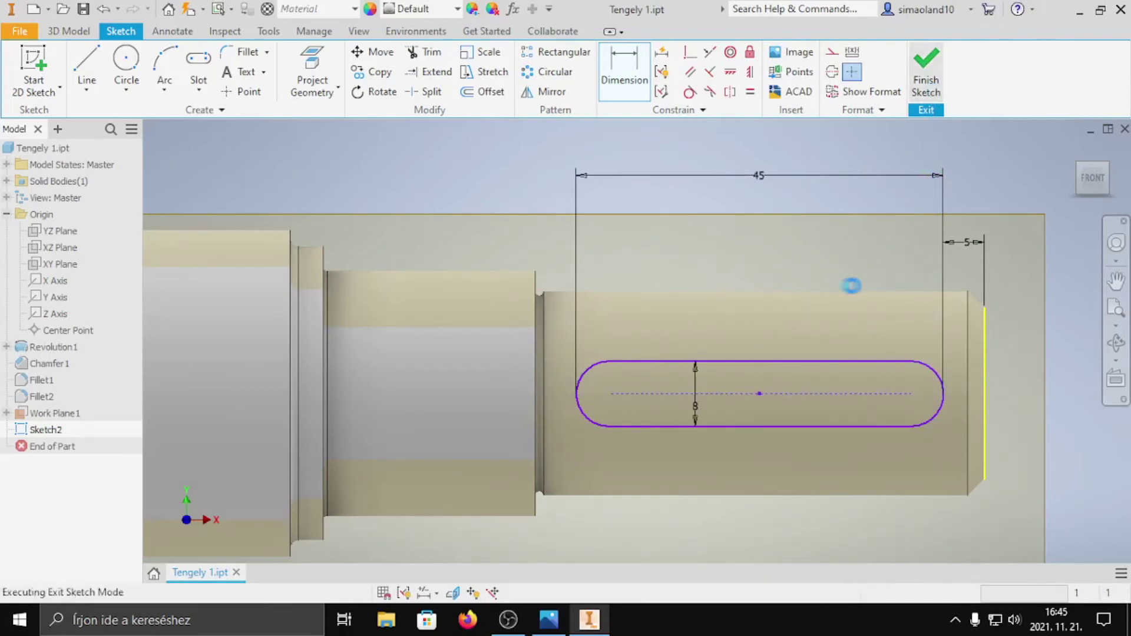
- Extrude Sketch2's slot into the shaft as a 4 mm deep Cut with flipped direction
scroll(805, 285, up, 3)
scroll(805, 285, down, 2)
scroll(804, 285, up, 2)
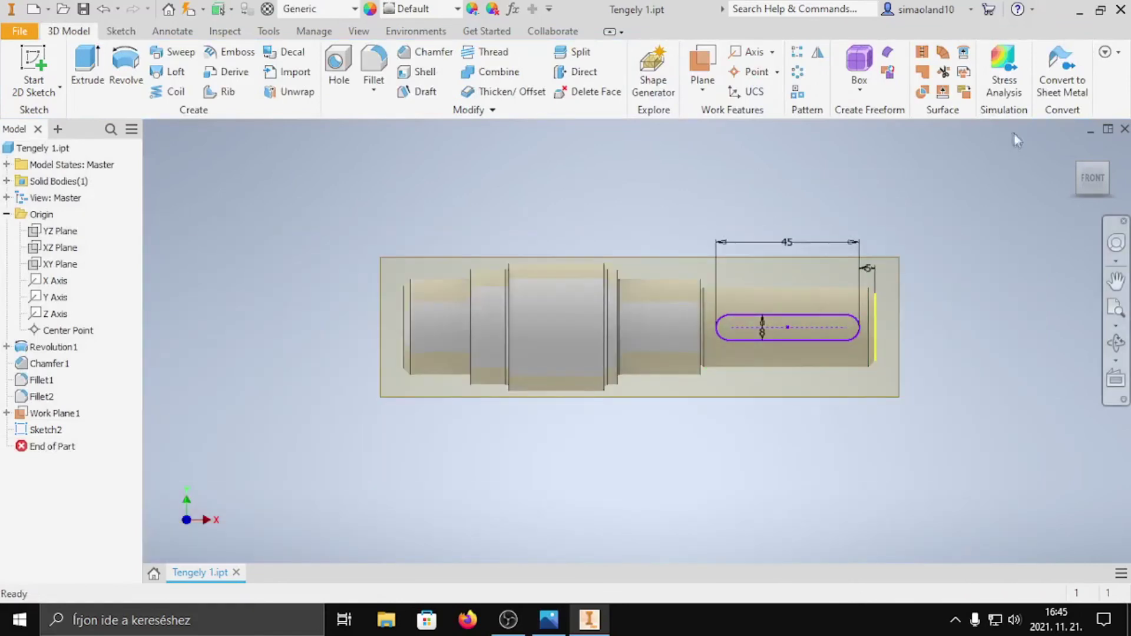
click(87, 68)
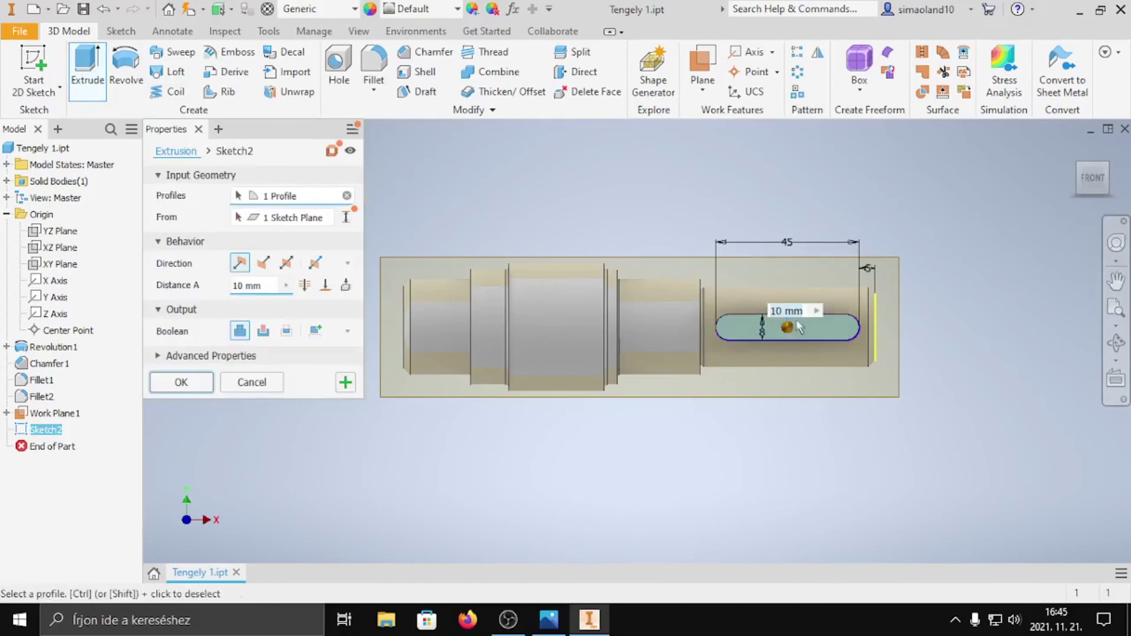
click(262, 264)
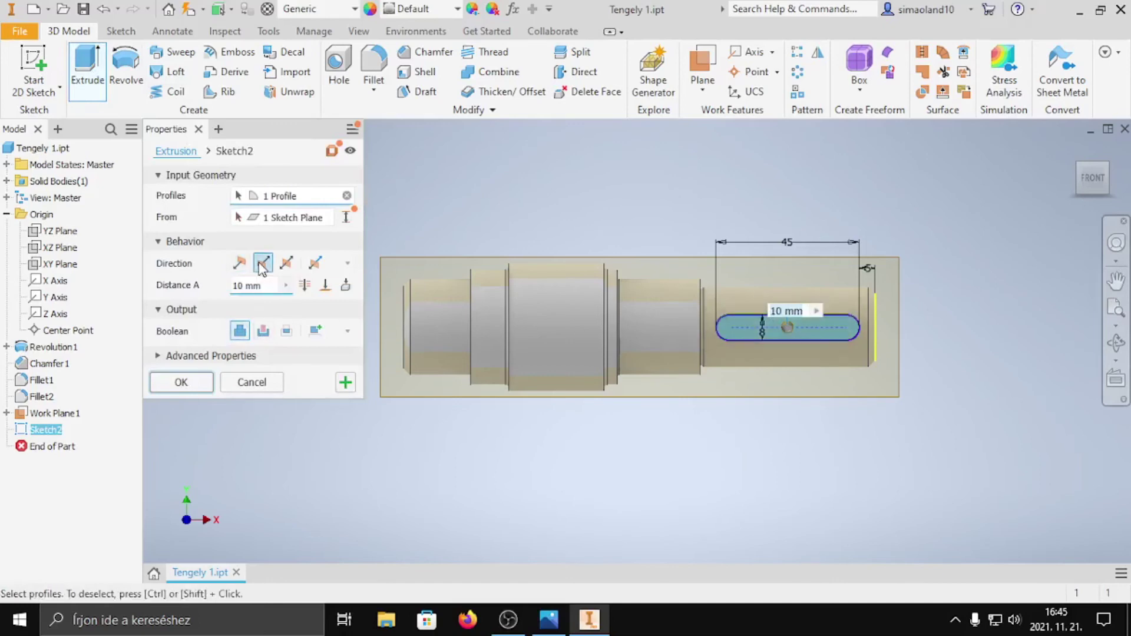
click(1116, 343)
drag(678, 341, 424, 353)
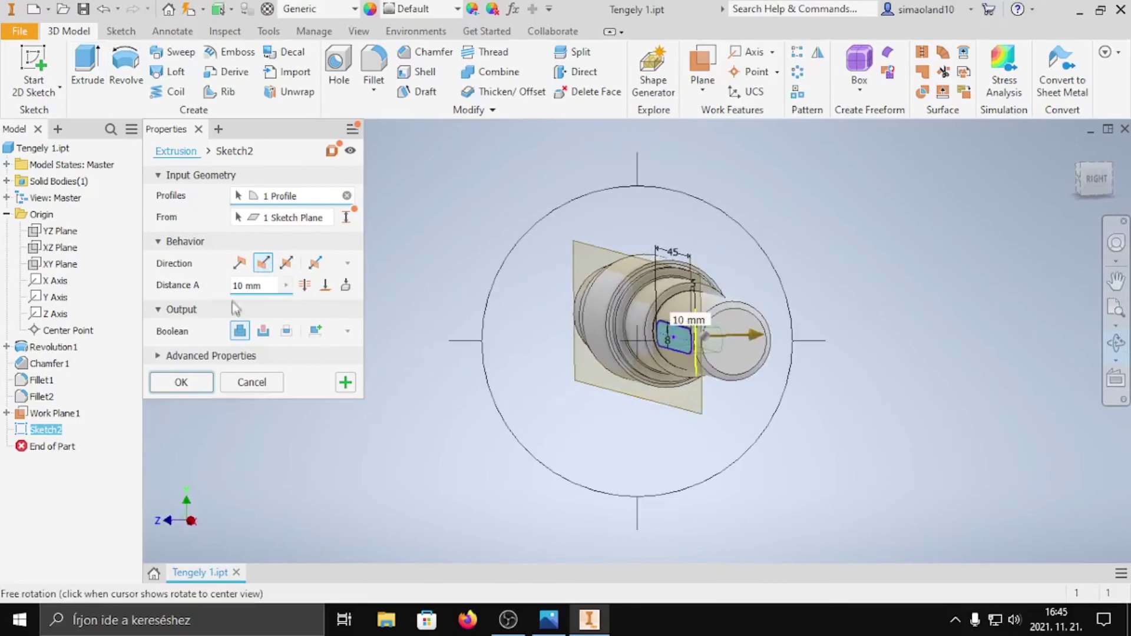
text(4)
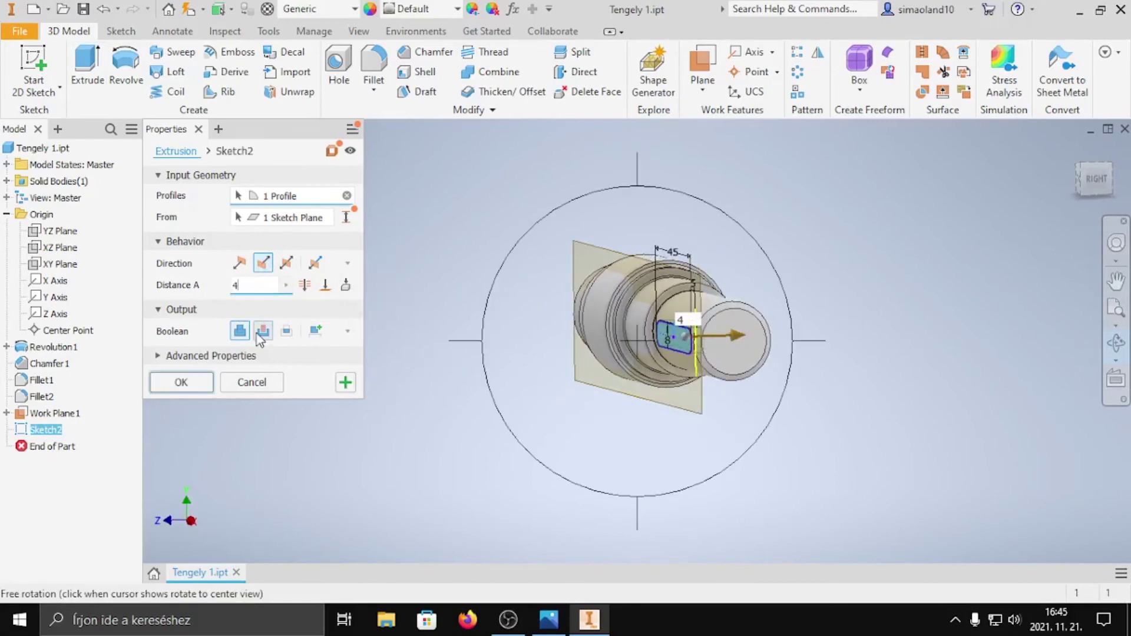
click(259, 332)
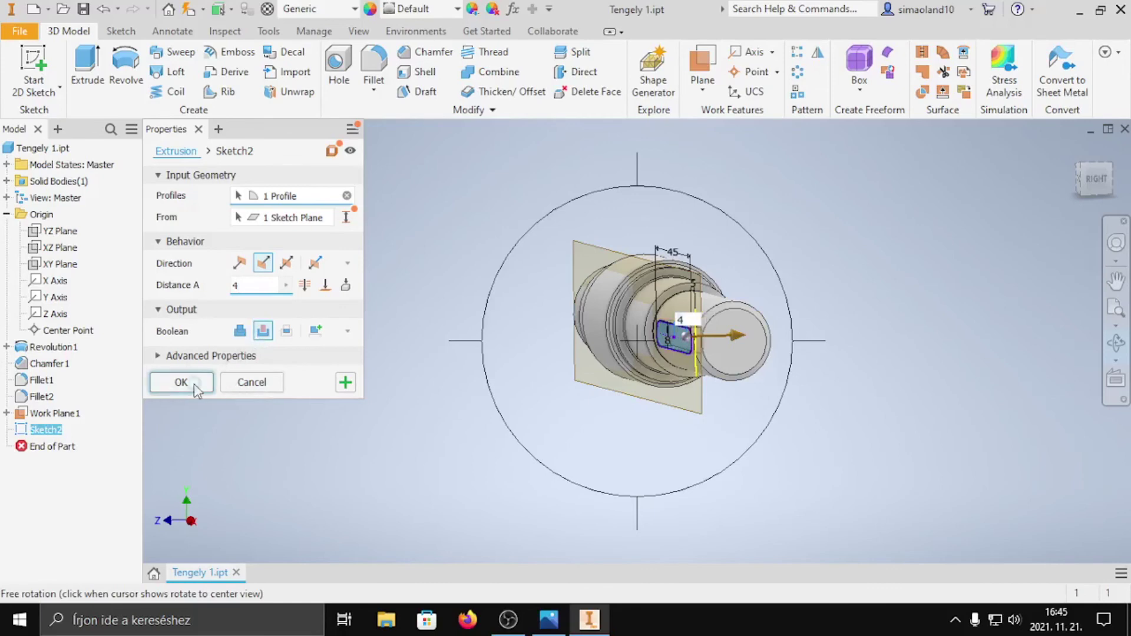
click(182, 383)
click(1116, 343)
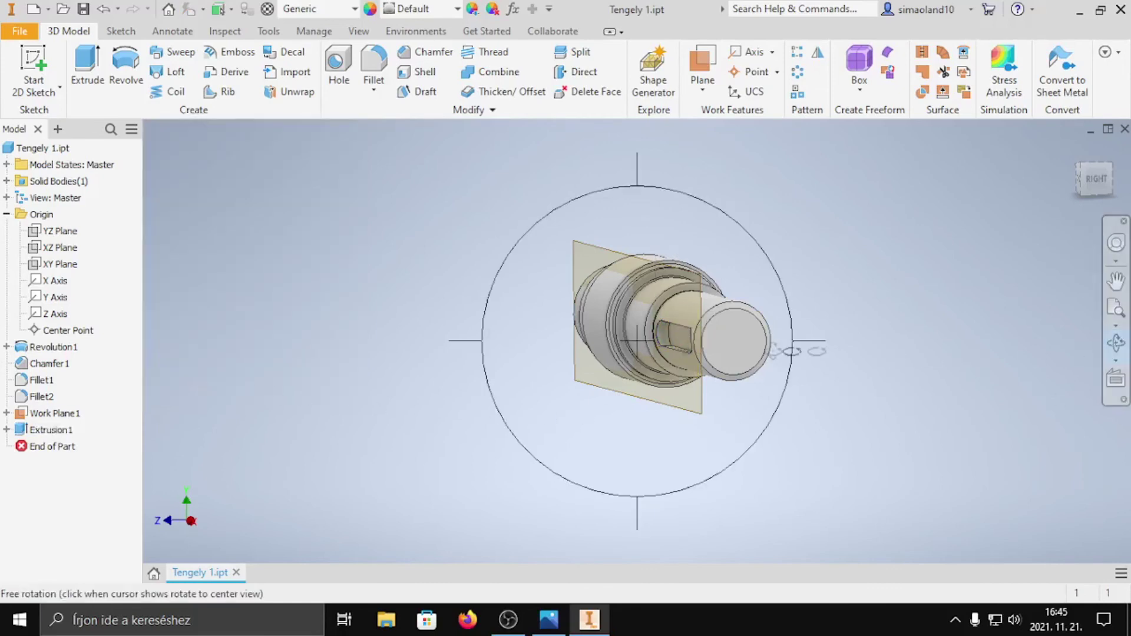
- Turn off the visibility of Work Plane1
mouse_move(645, 360)
mouse_down()
mouse_move(939, 348)
mouse_move(781, 238)
mouse_up()
right_click(782, 239)
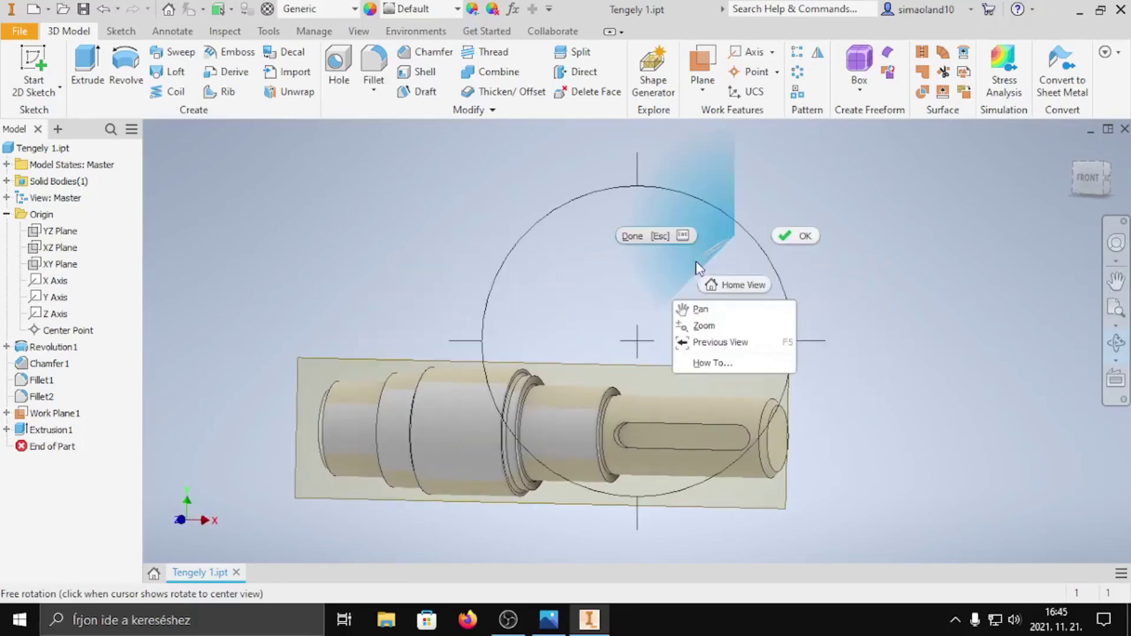
click(795, 239)
scroll(739, 321, down, 3)
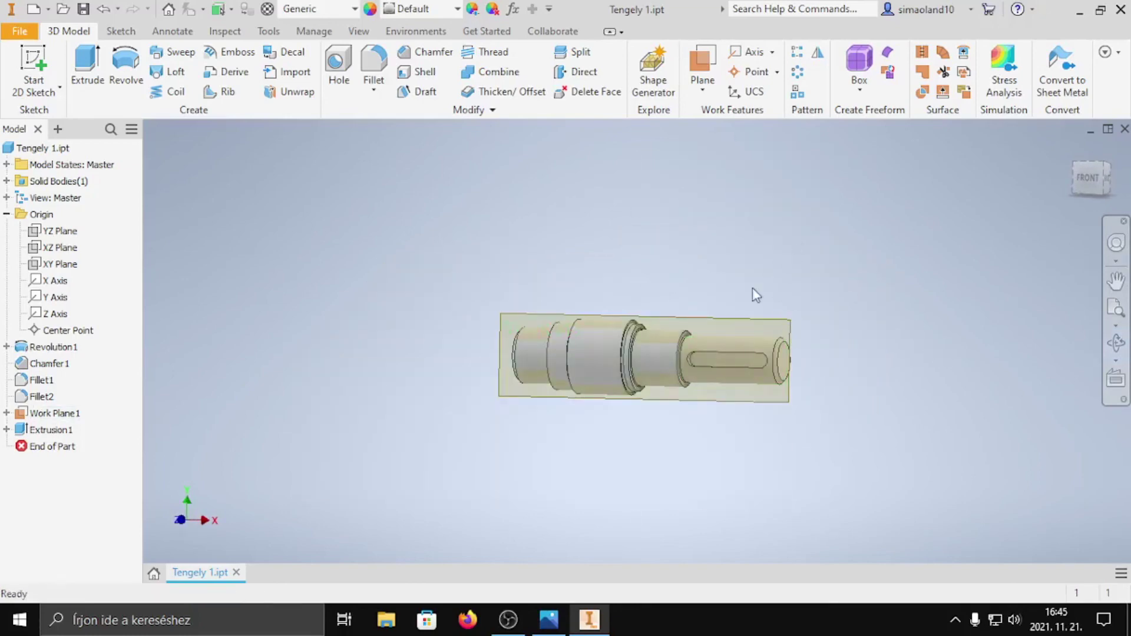
right_click(791, 334)
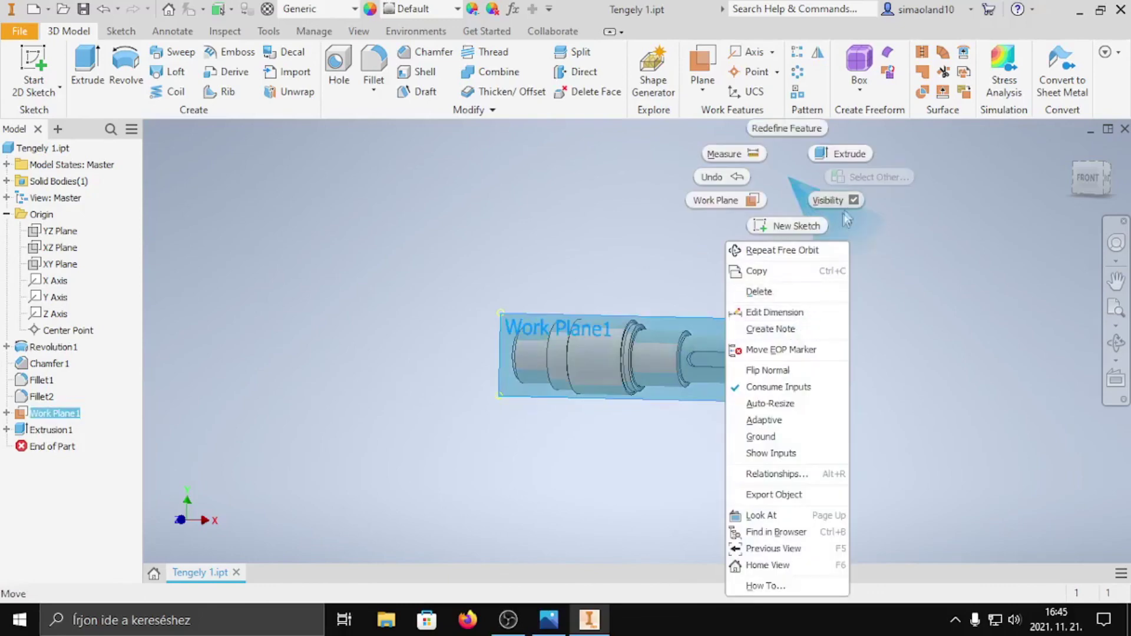
click(849, 203)
scroll(830, 383, up, 3)
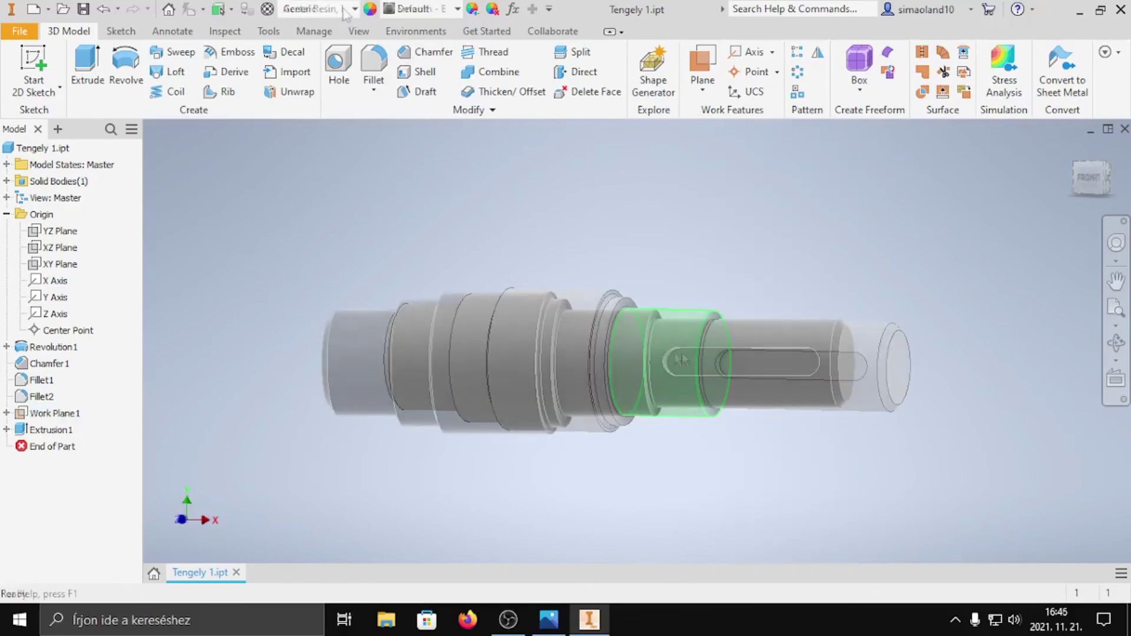
- Assign Steel, Mild as the material and view the shaft in tilted 3D
click(321, 8)
scroll(366, 250, down, 7)
scroll(391, 299, down, 7)
scroll(396, 298, down, 5)
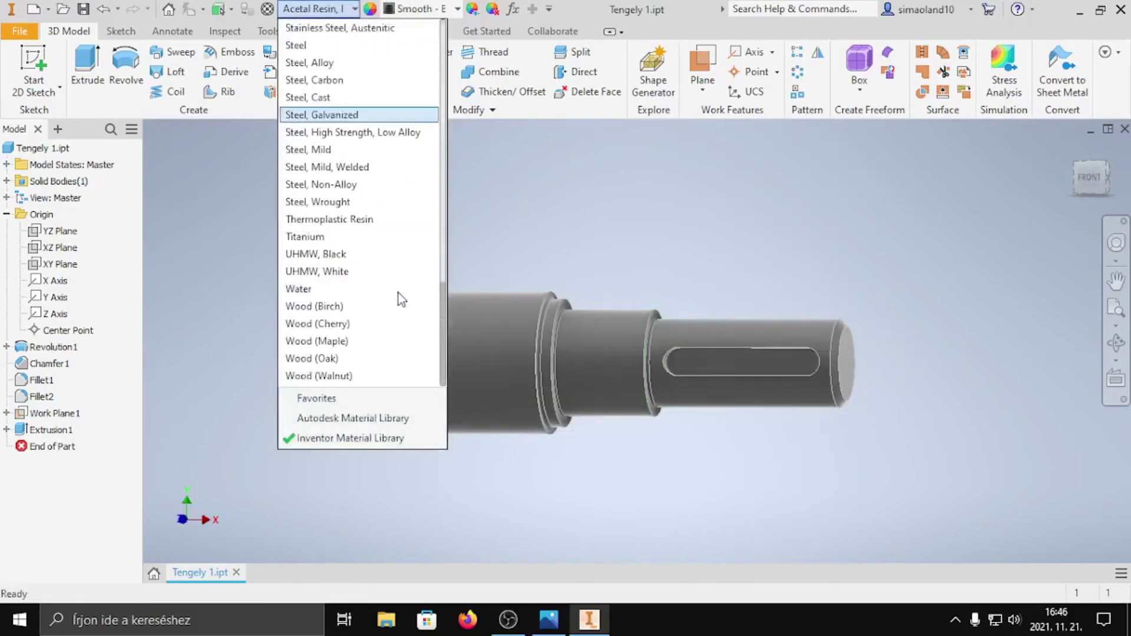
click(330, 150)
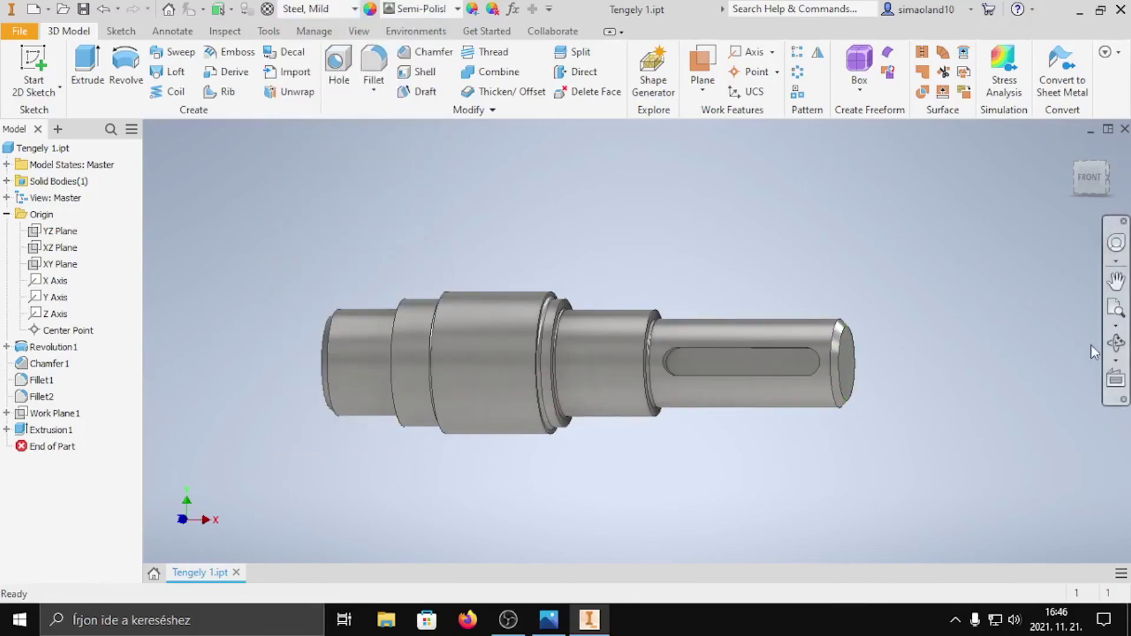
click(1116, 343)
mouse_move(987, 344)
mouse_down()
mouse_move(488, 351)
mouse_move(753, 348)
mouse_move(876, 331)
mouse_move(752, 273)
mouse_move(637, 262)
mouse_move(687, 271)
mouse_move(787, 260)
mouse_move(721, 382)
mouse_move(677, 428)
mouse_up()
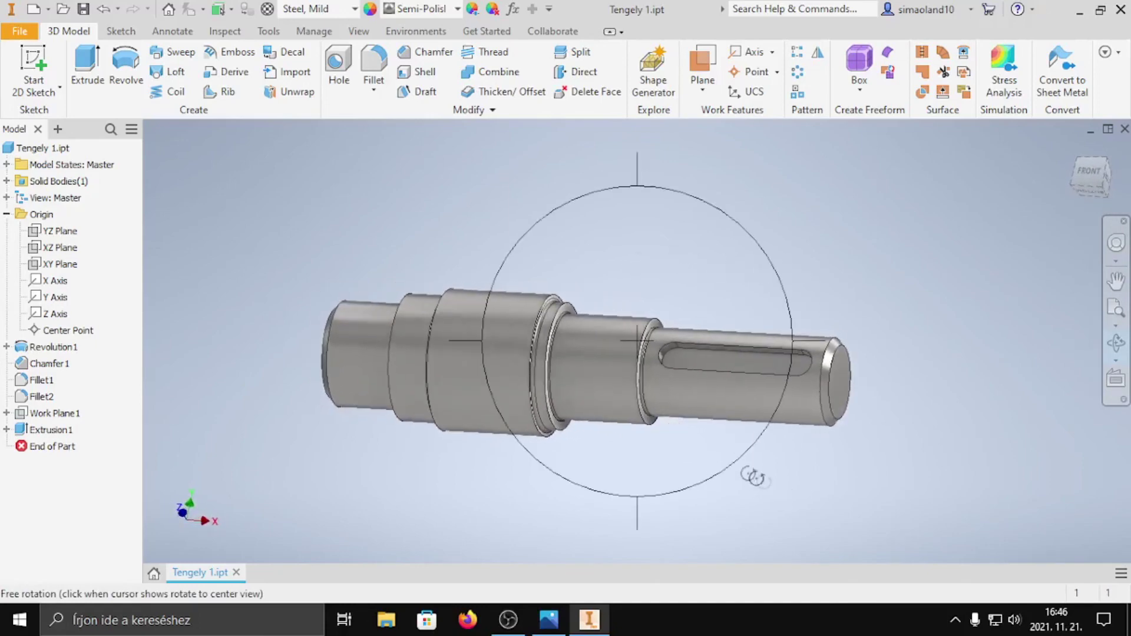
right_click(676, 368)
click(729, 316)
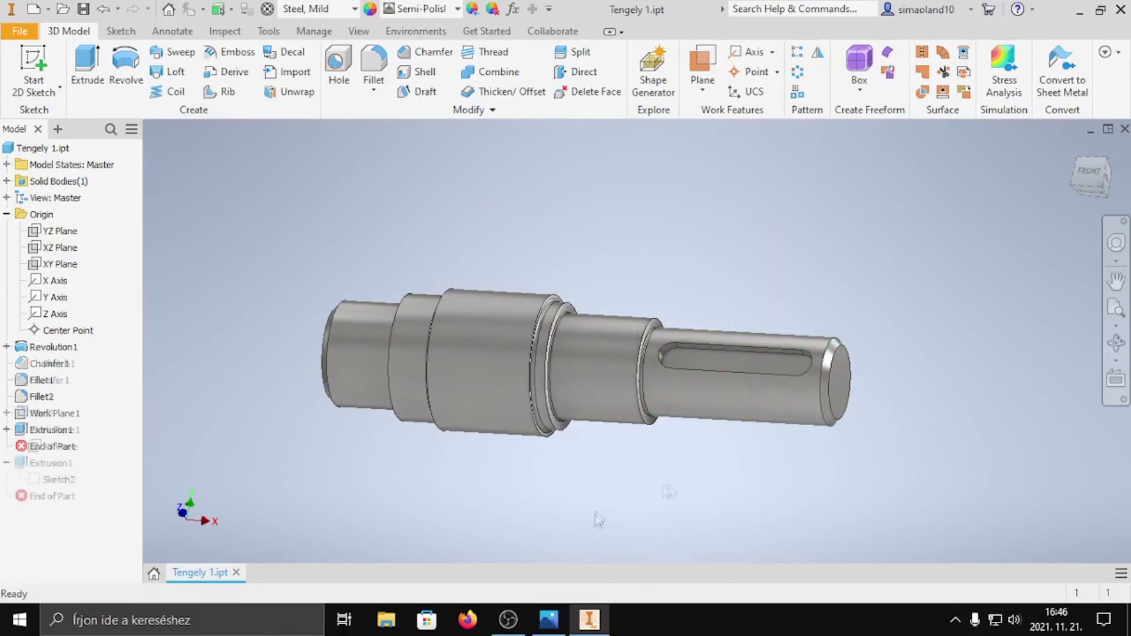